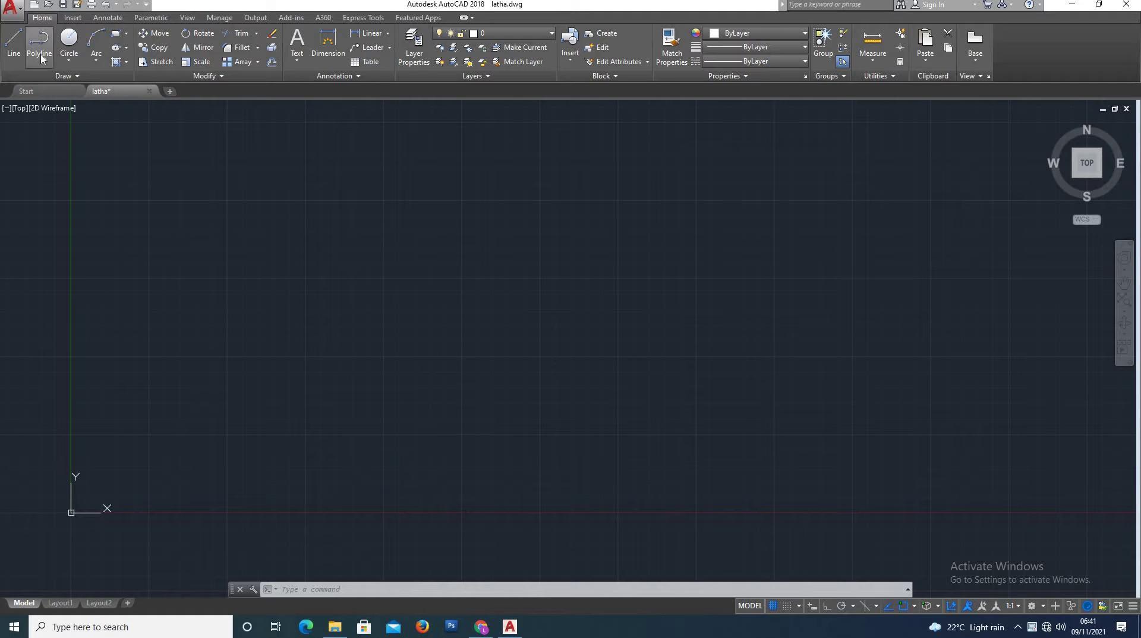
Step: Draw an open ten-segment zigzag polyline across the middle of the drawing area, curling downward at its right end
left_click(201, 326)
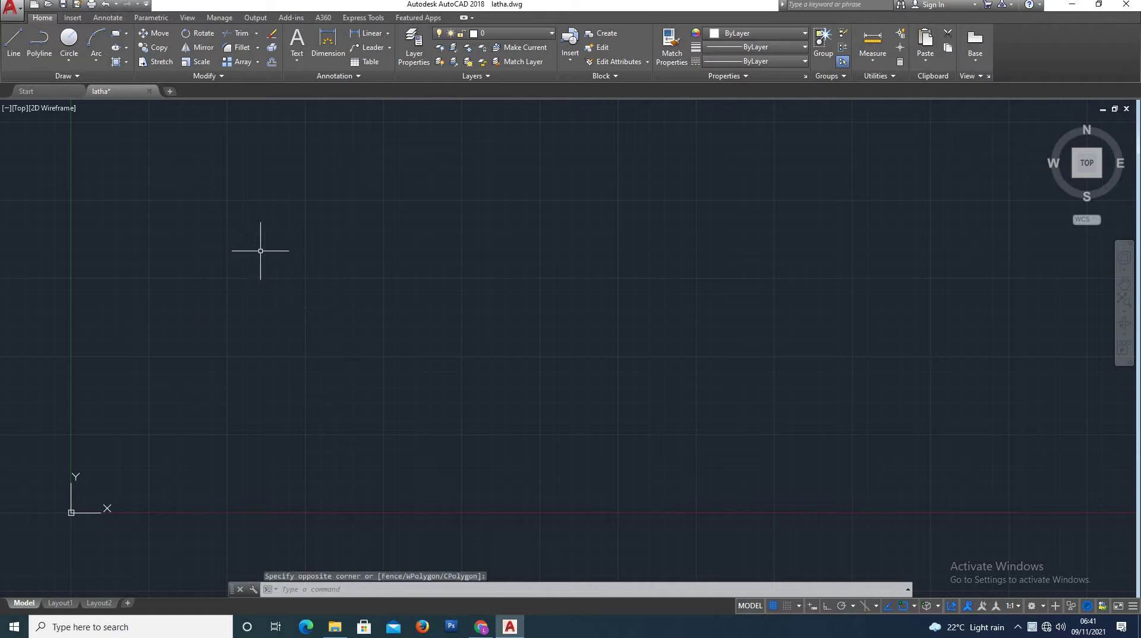
left_click(39, 45)
left_click(196, 345)
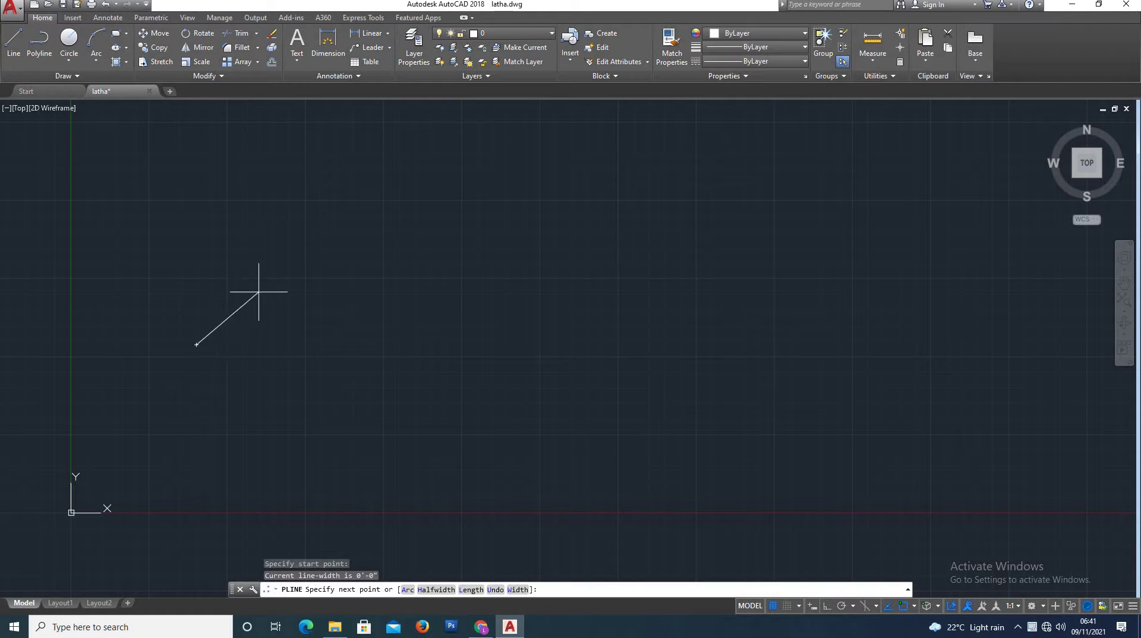
left_click(260, 290)
left_click(374, 327)
left_click(412, 271)
left_click(502, 302)
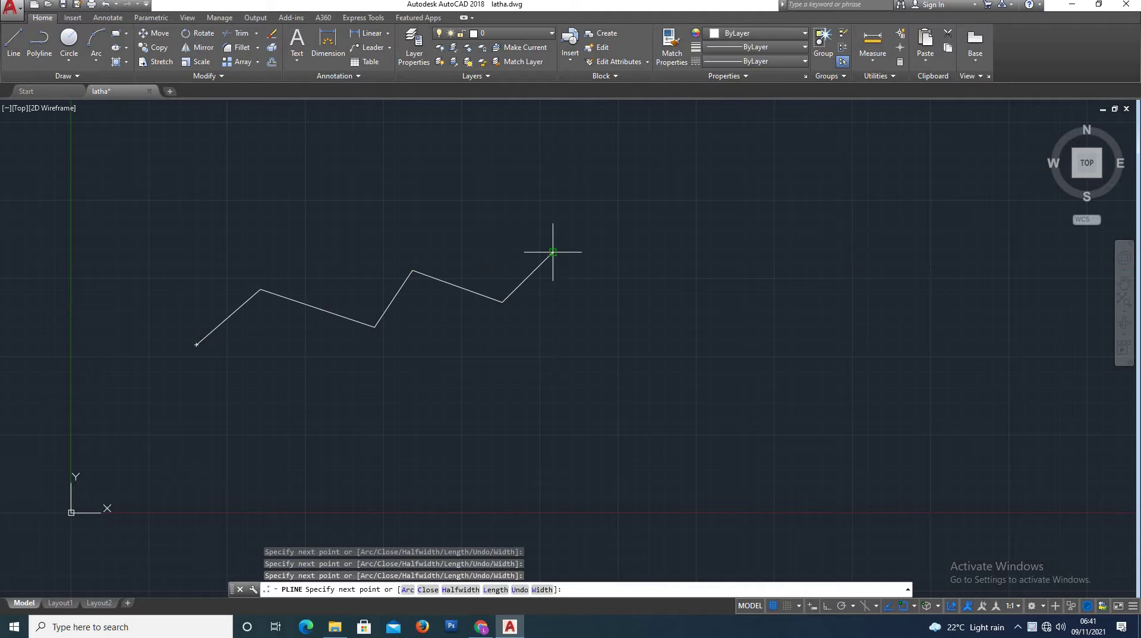
left_click(552, 253)
left_click(627, 290)
left_click(724, 251)
left_click(774, 278)
left_click(782, 326)
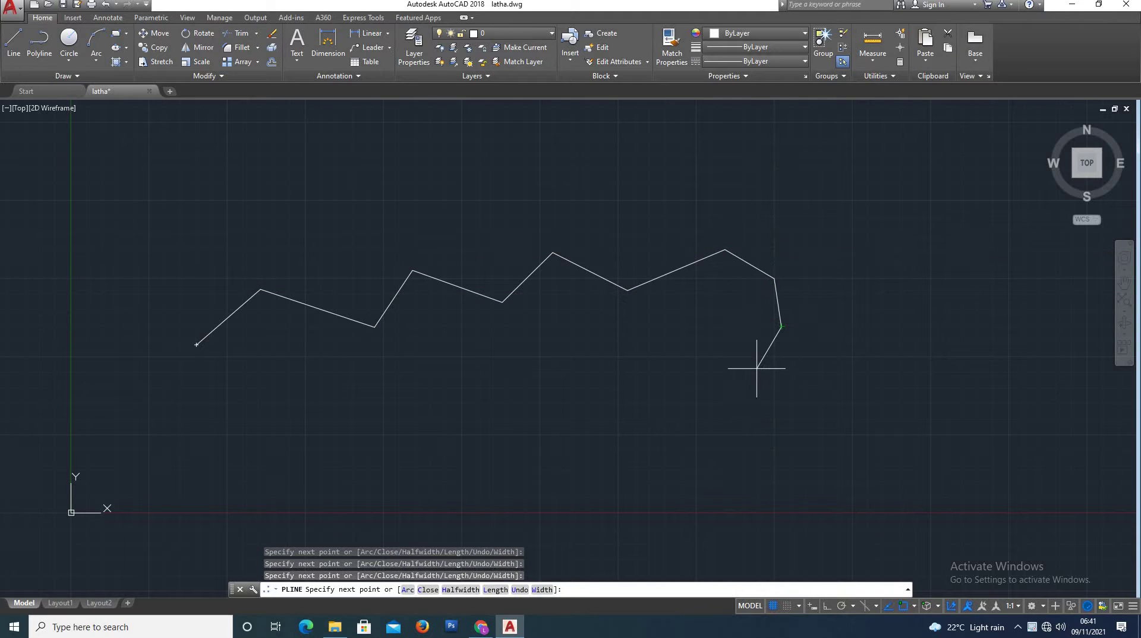
left_click(756, 370)
key("Return")
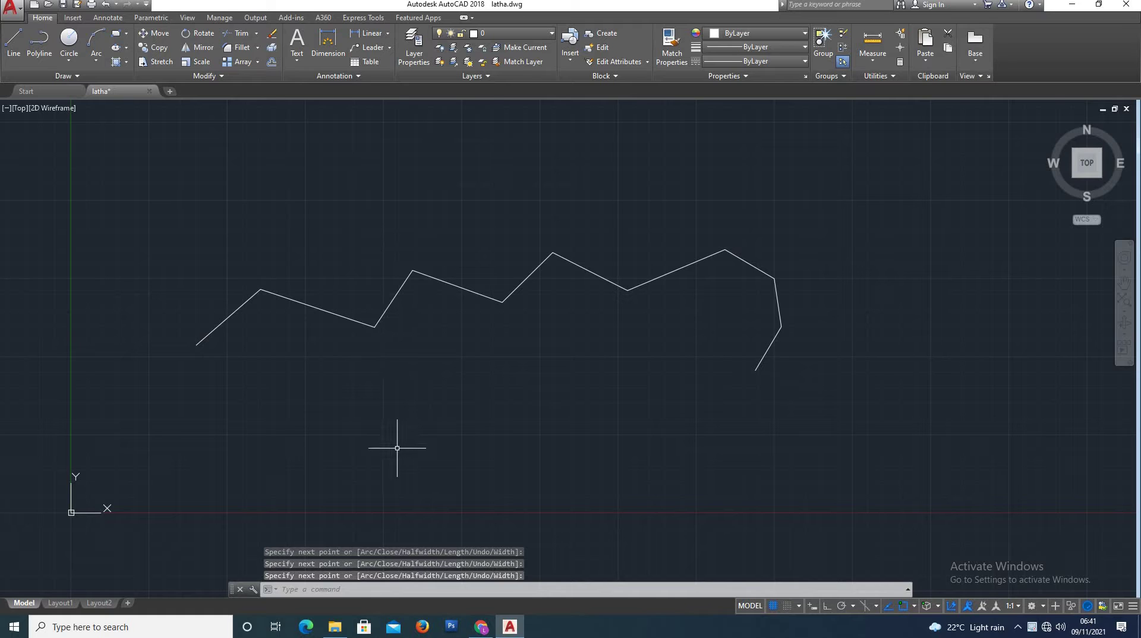
Step: Edit the zigzag polyline with PEDIT, closing it and opening it again
type("Pe")
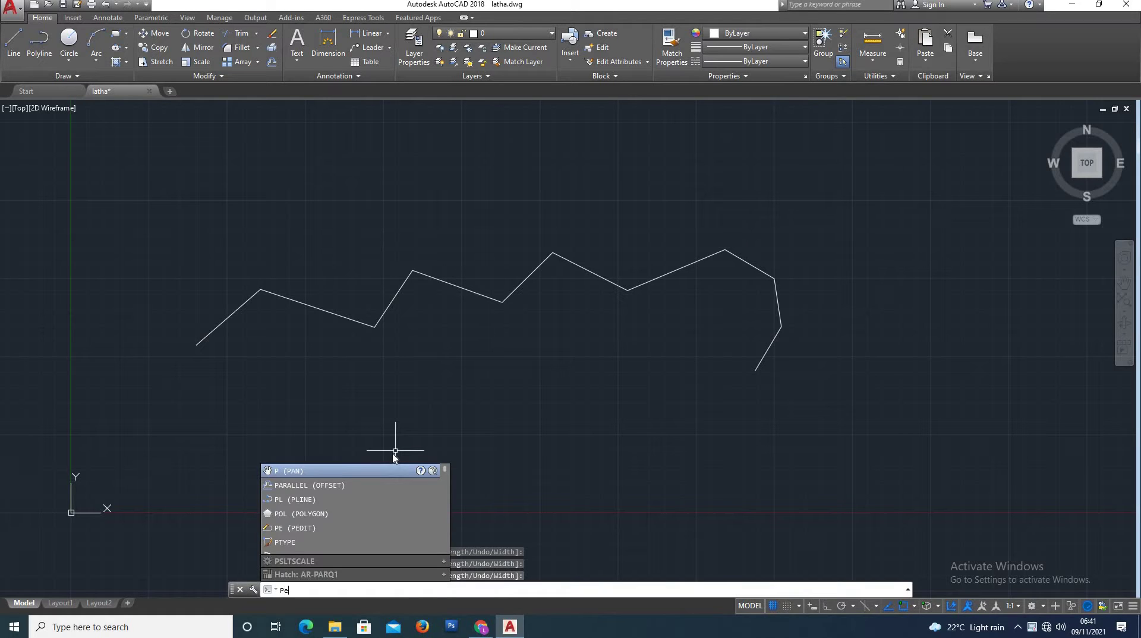
type("dit")
key("Return")
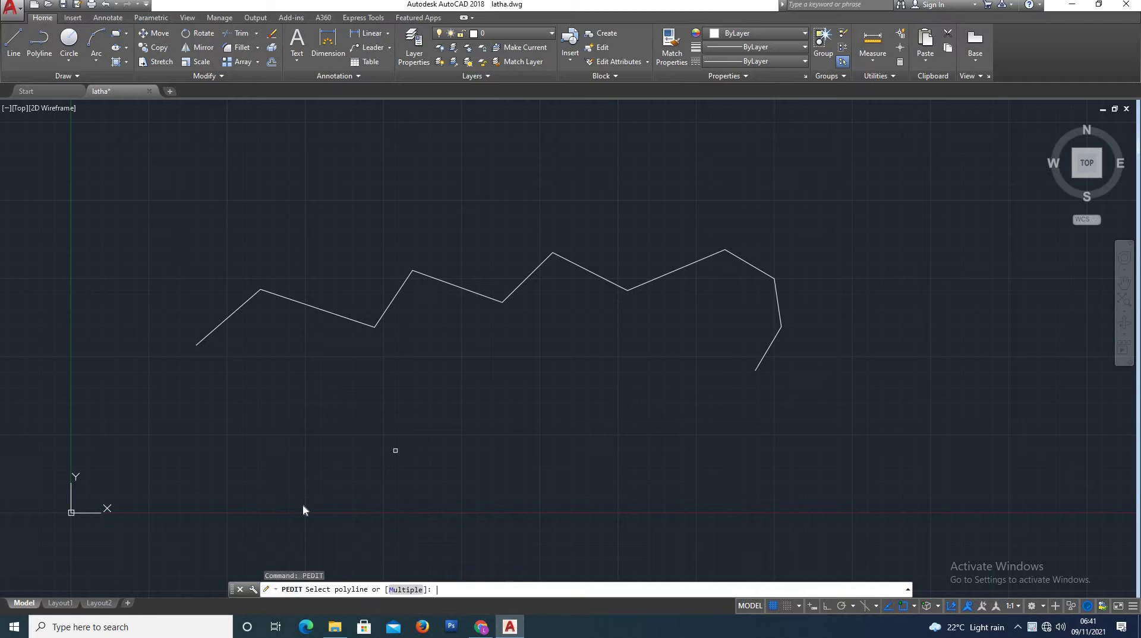
left_click(334, 316)
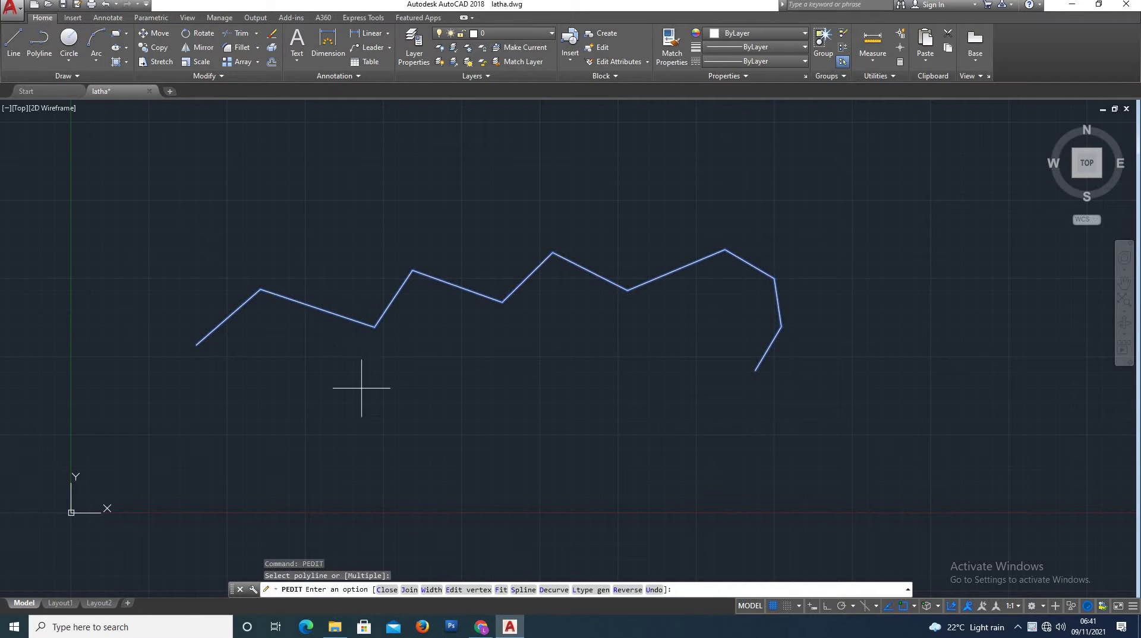
left_click(387, 590)
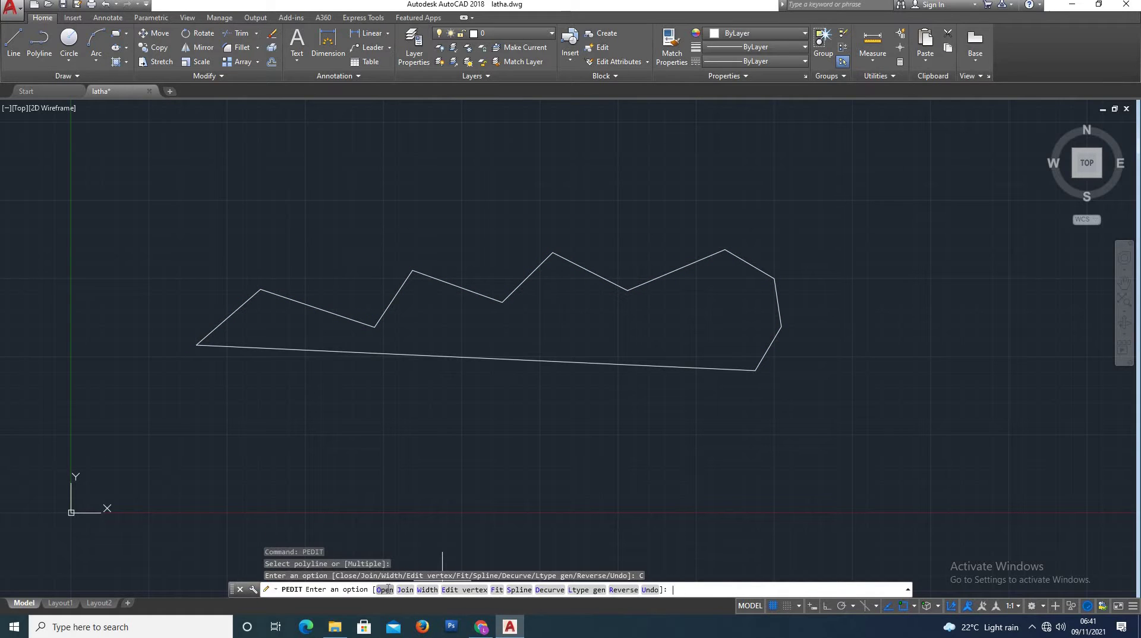
left_click(386, 590)
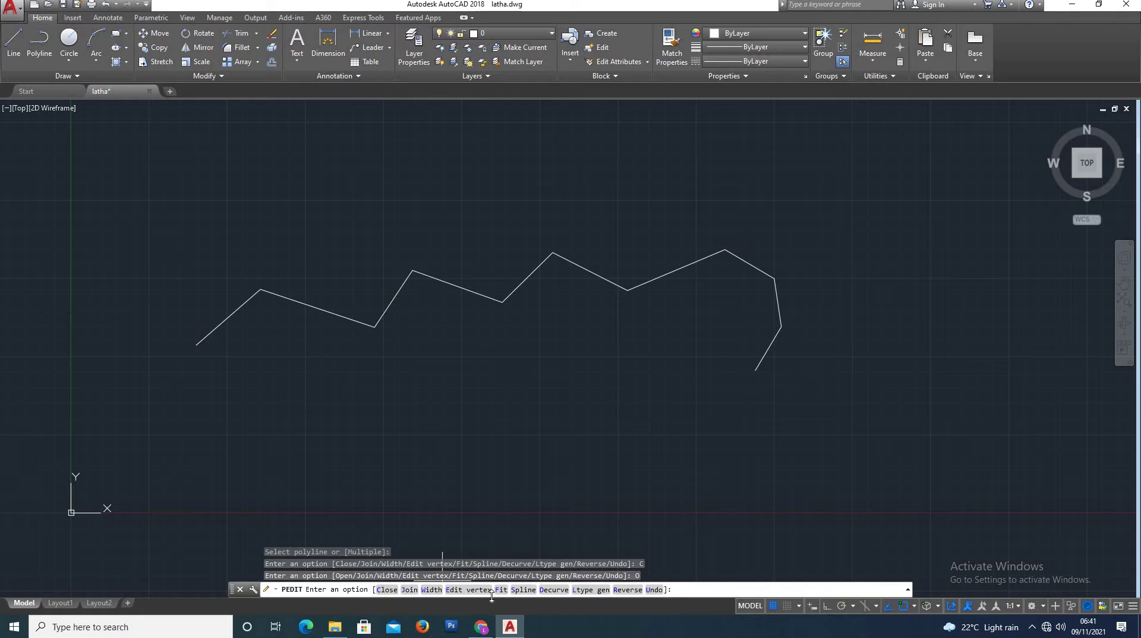
Step: Try the Join option with the zigzag polyline itself as the selected object
left_click(409, 589)
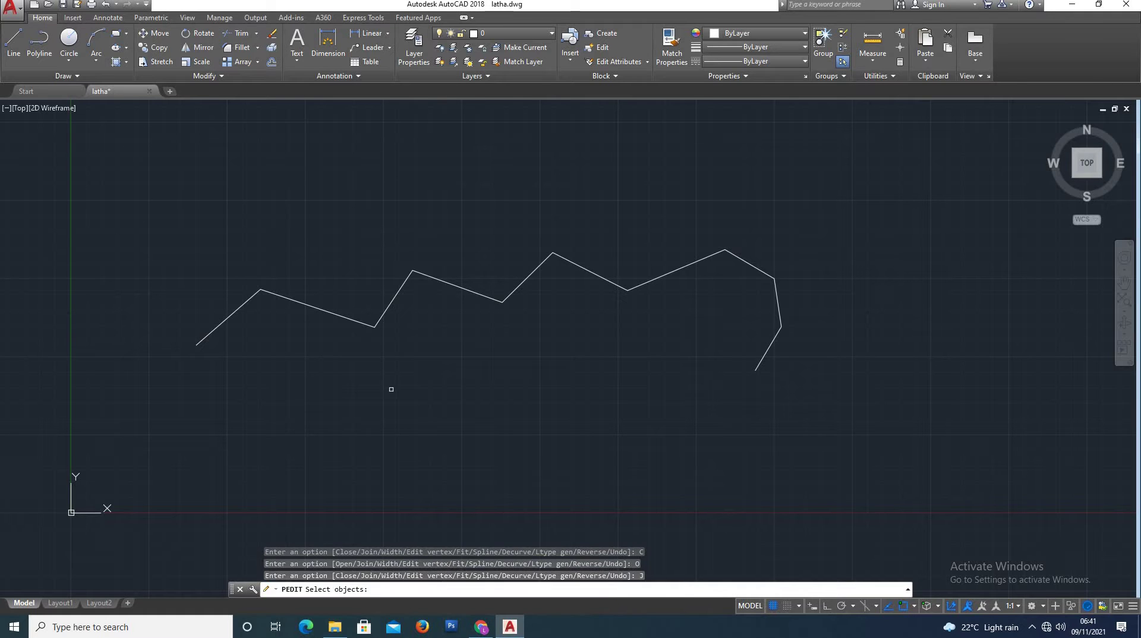
left_click(389, 305)
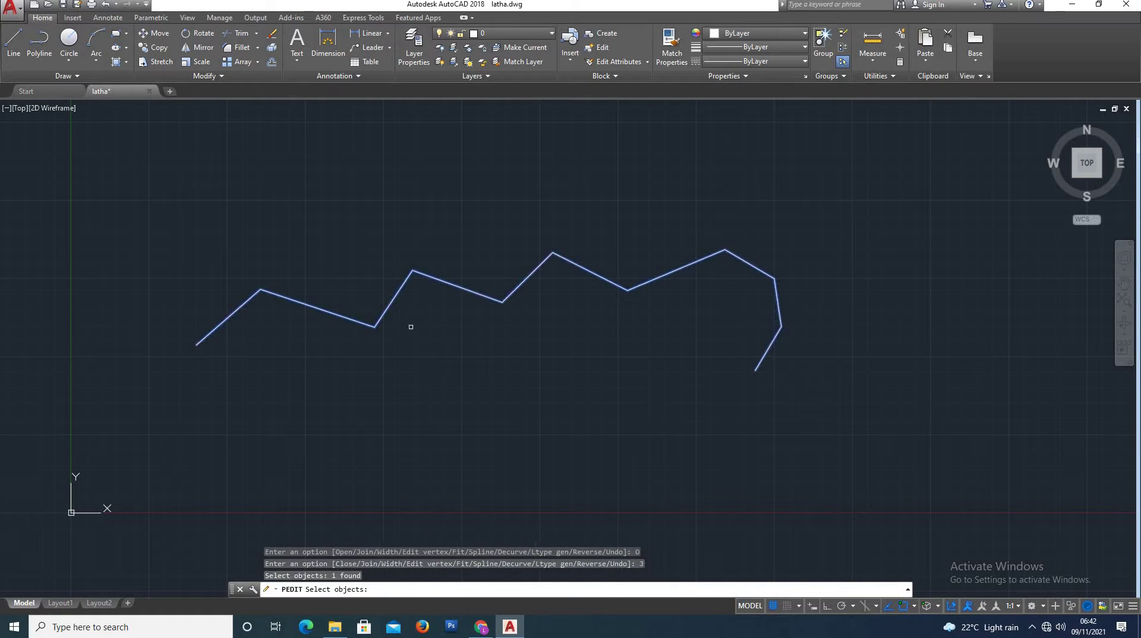
key("Return")
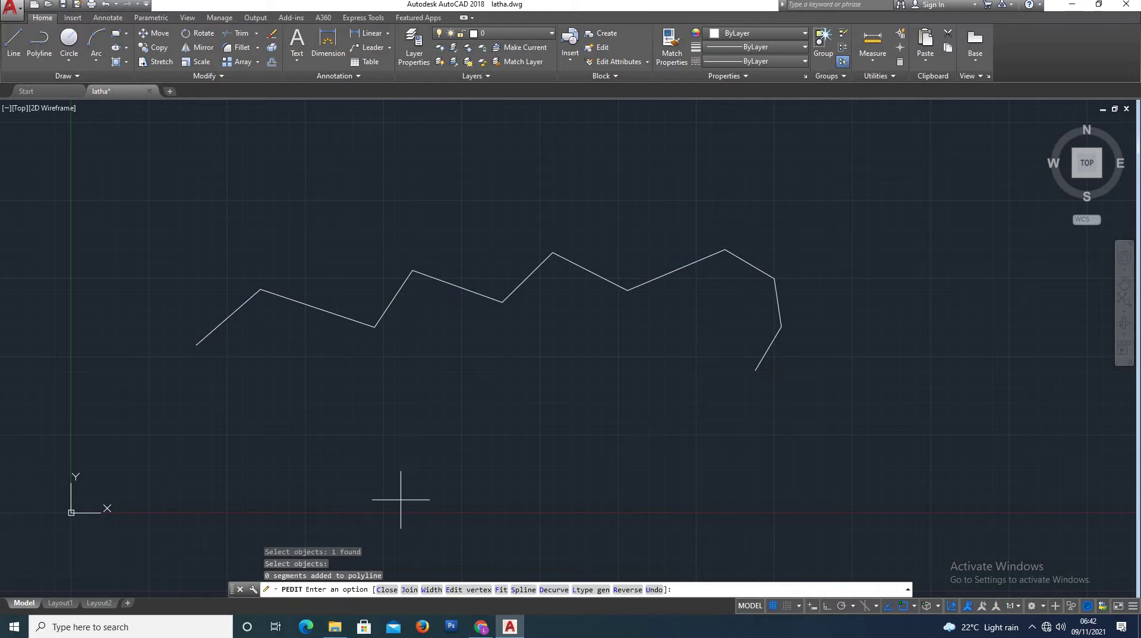
Step: Set the width of all segments of the zigzag polyline to 2
left_click(432, 590)
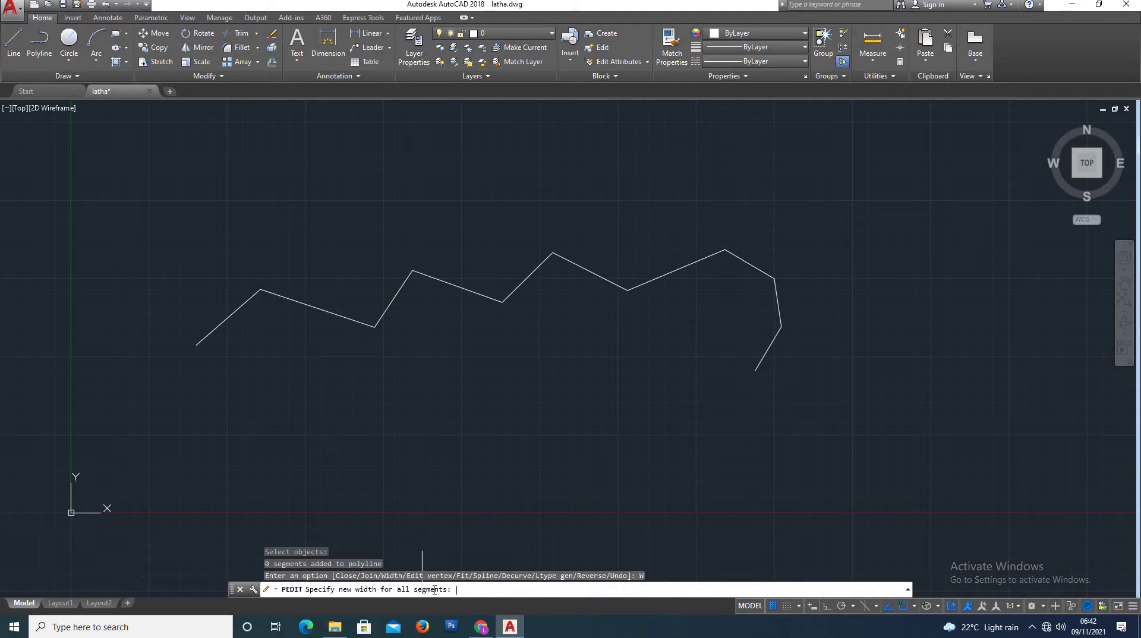
type("2")
key("Return")
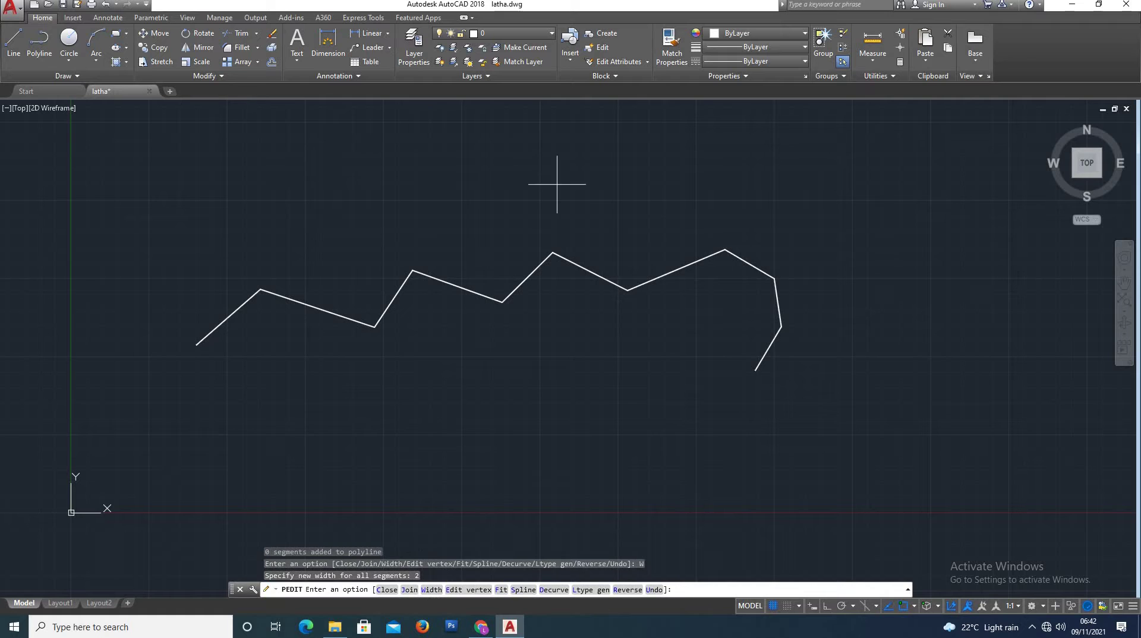
scroll(451, 284, "up", 5)
scroll(452, 281, "down", 5)
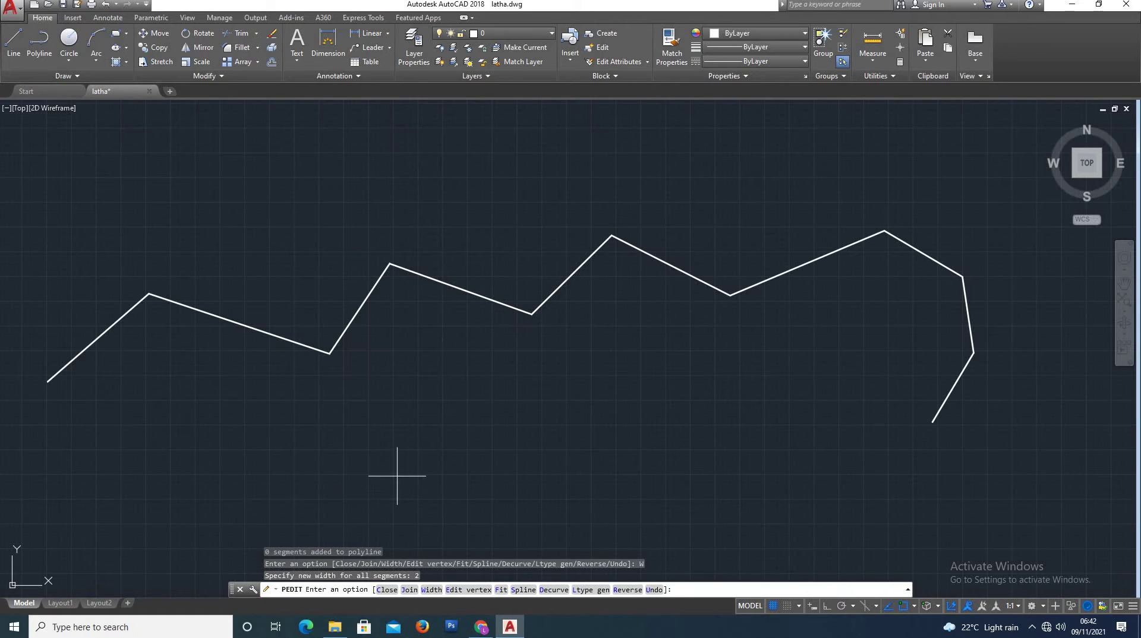
Step: Widen all polyline segments to 4', and return their width to 0
left_click(431, 589)
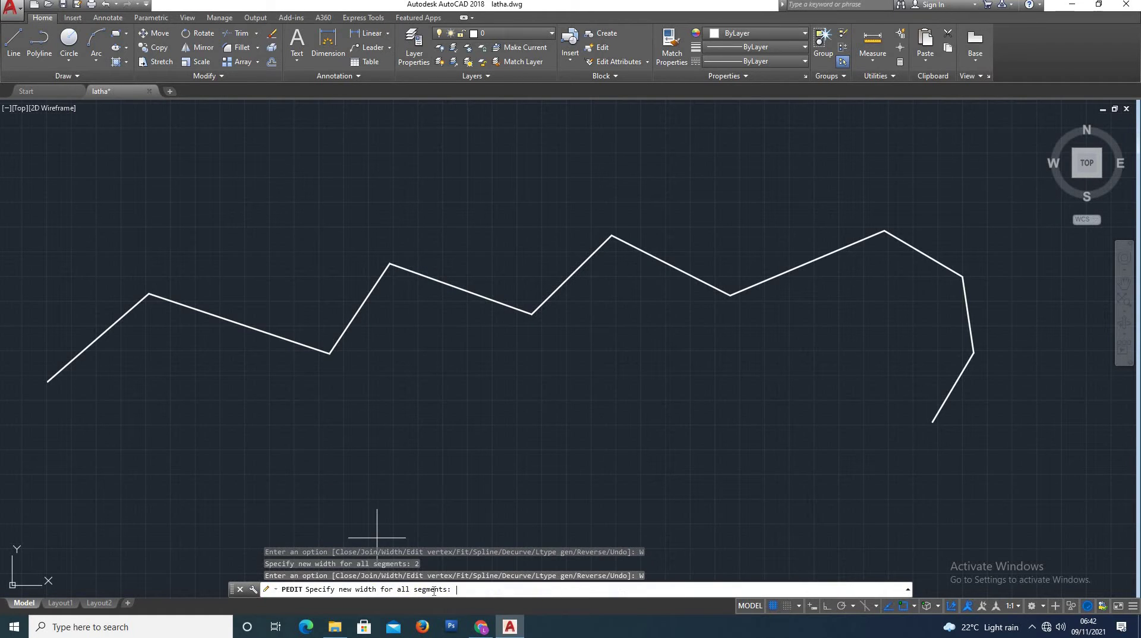
type("4'")
key("Return")
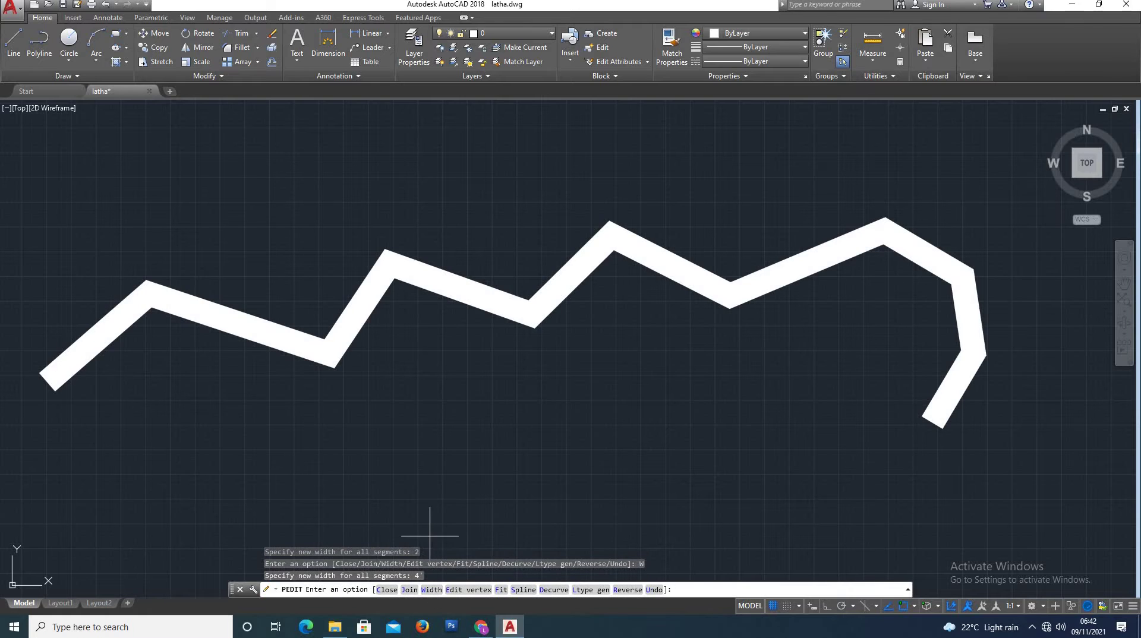
left_click(432, 590)
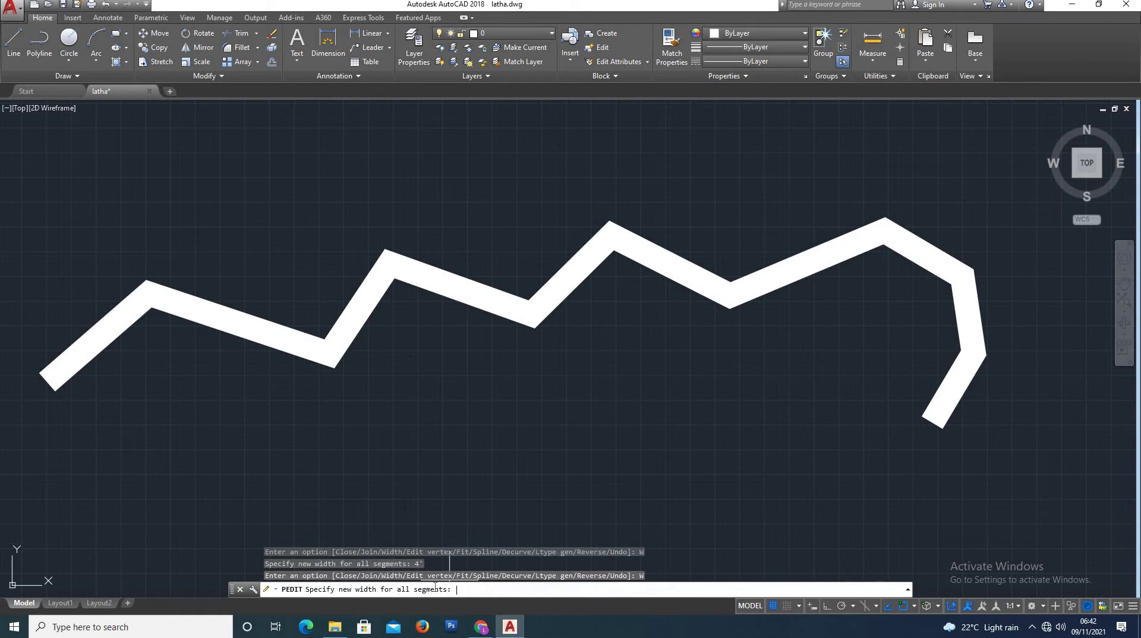
key("Return")
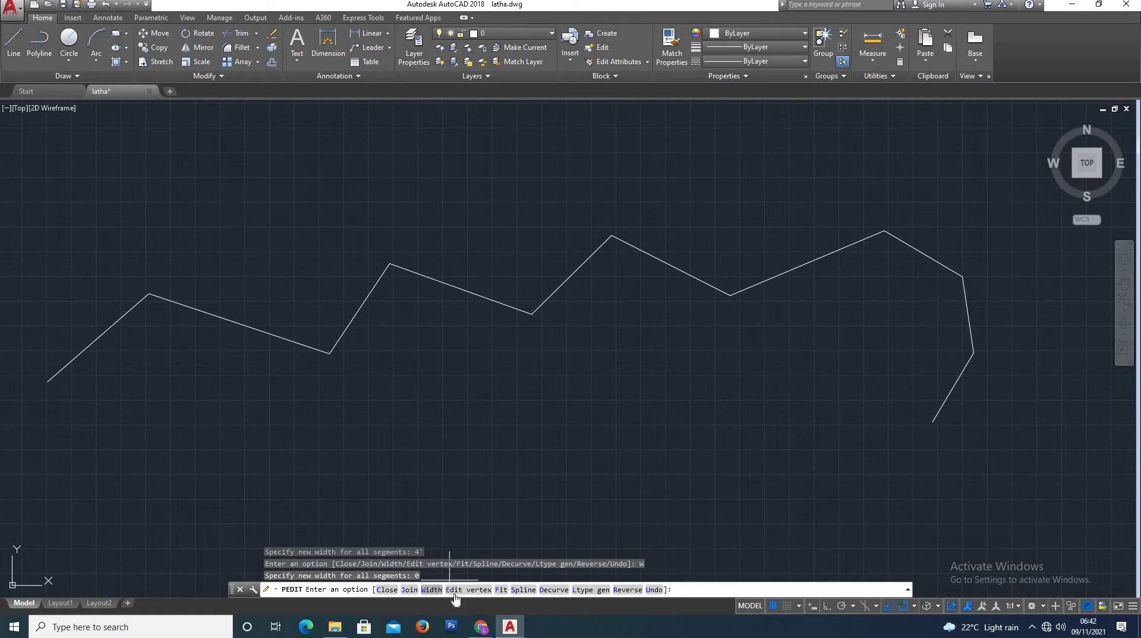
Step: In vertex editing, insert a new vertex directly below the polyline's middle peak, following that peak's vertex
left_click(464, 590)
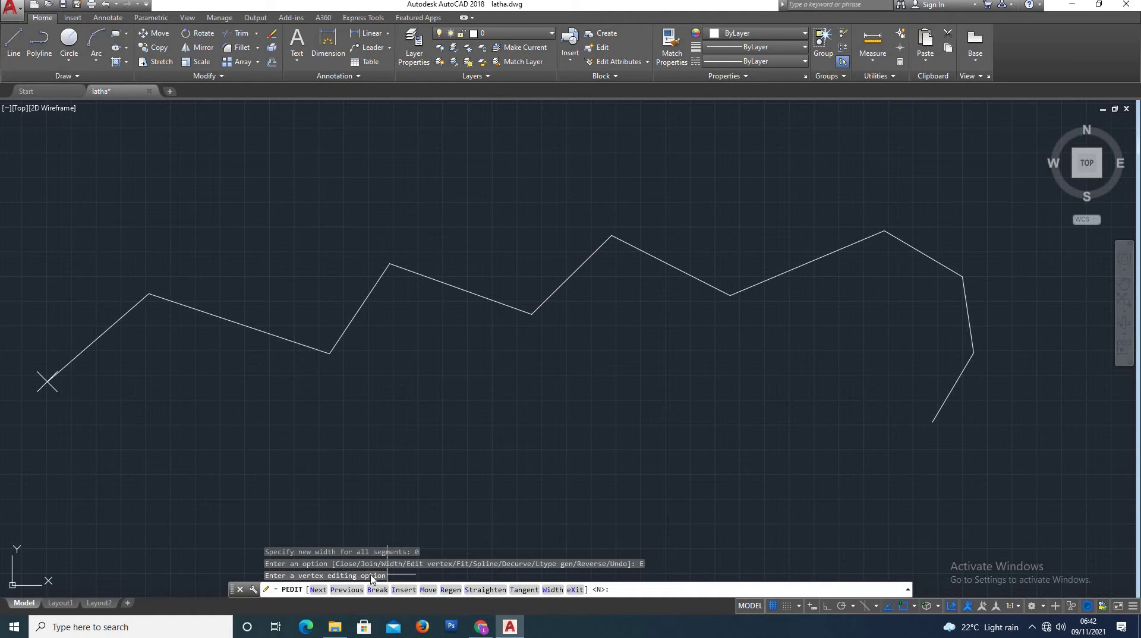
left_click(319, 590)
left_click(319, 590)
left_click(319, 590)
left_click(319, 590)
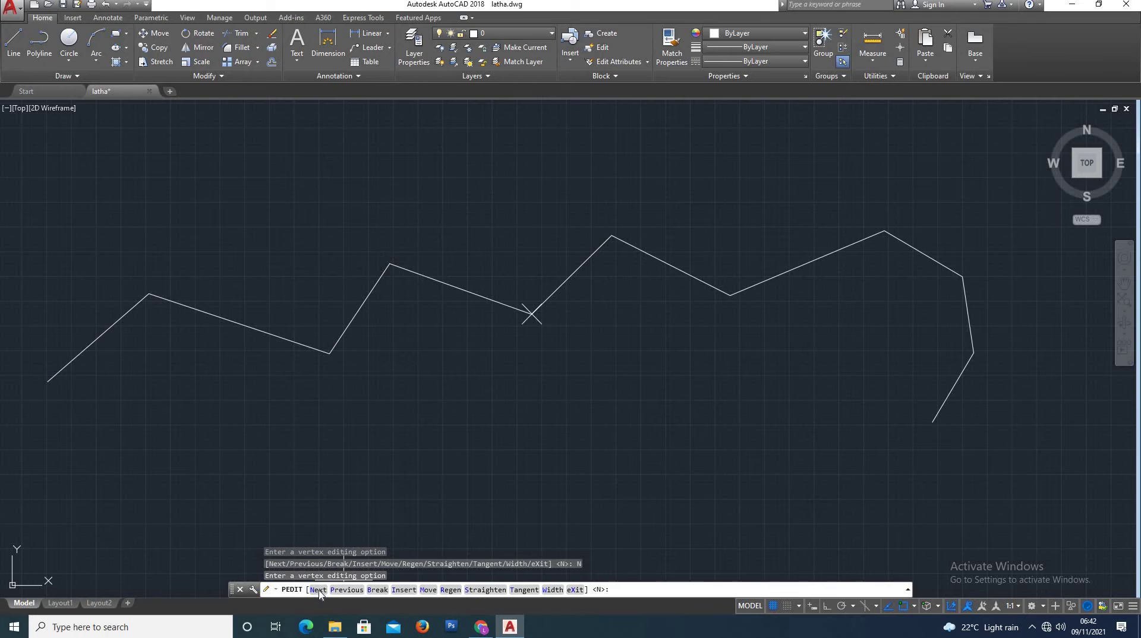
left_click(319, 590)
left_click(319, 590)
left_click(346, 590)
left_click(403, 590)
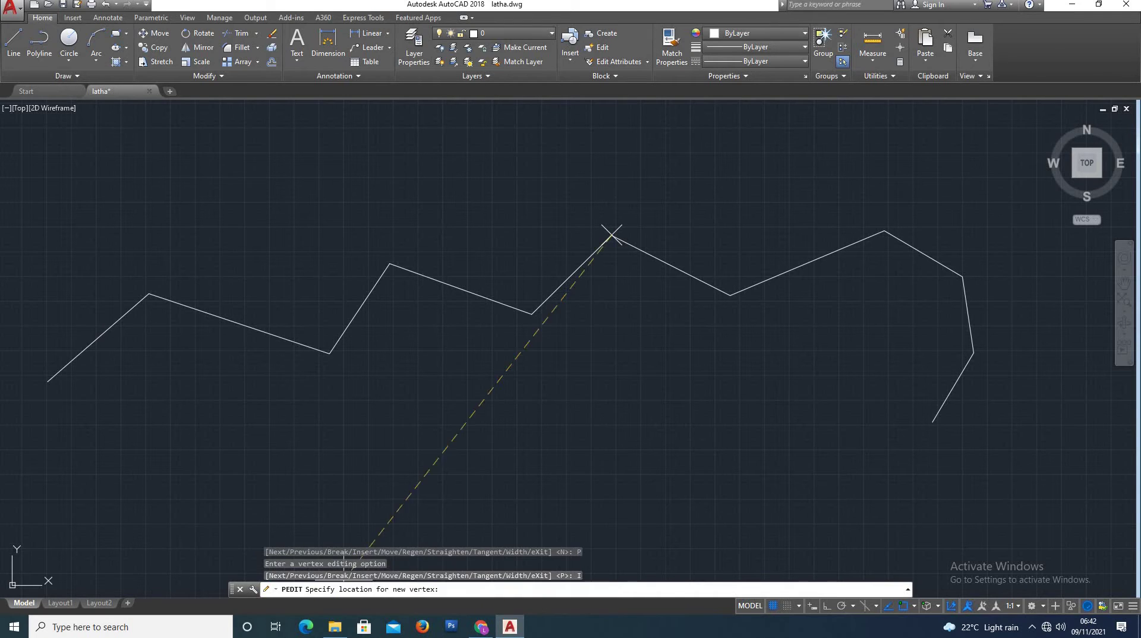
left_click(609, 281)
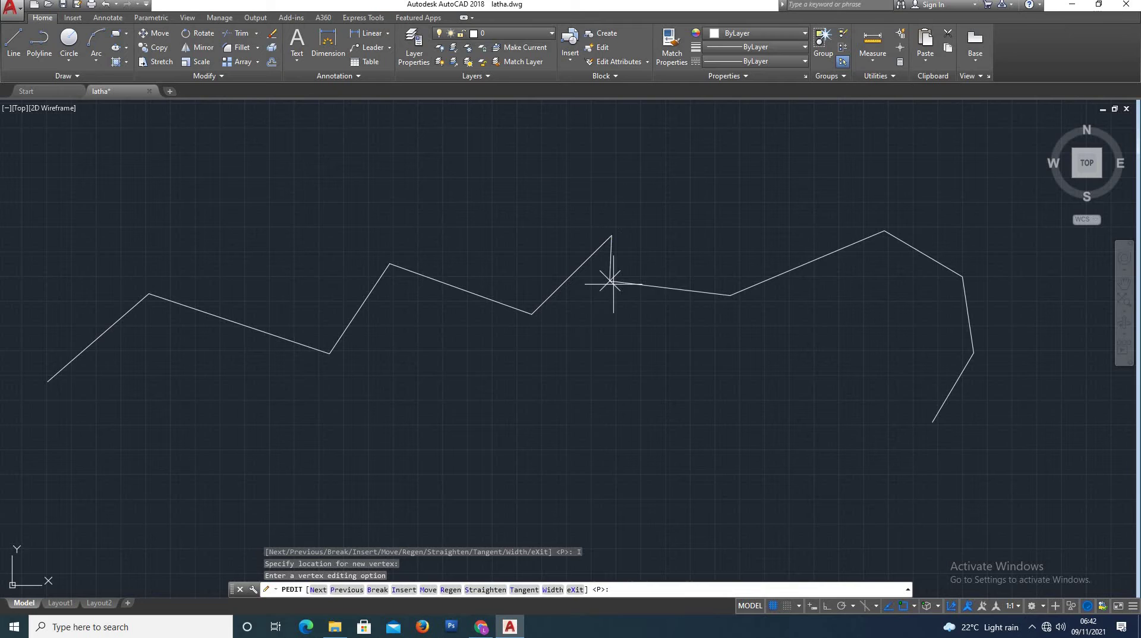
Step: Insert another vertex slightly below and to the right of the next valley vertex, and exit vertex editing
left_click(319, 590)
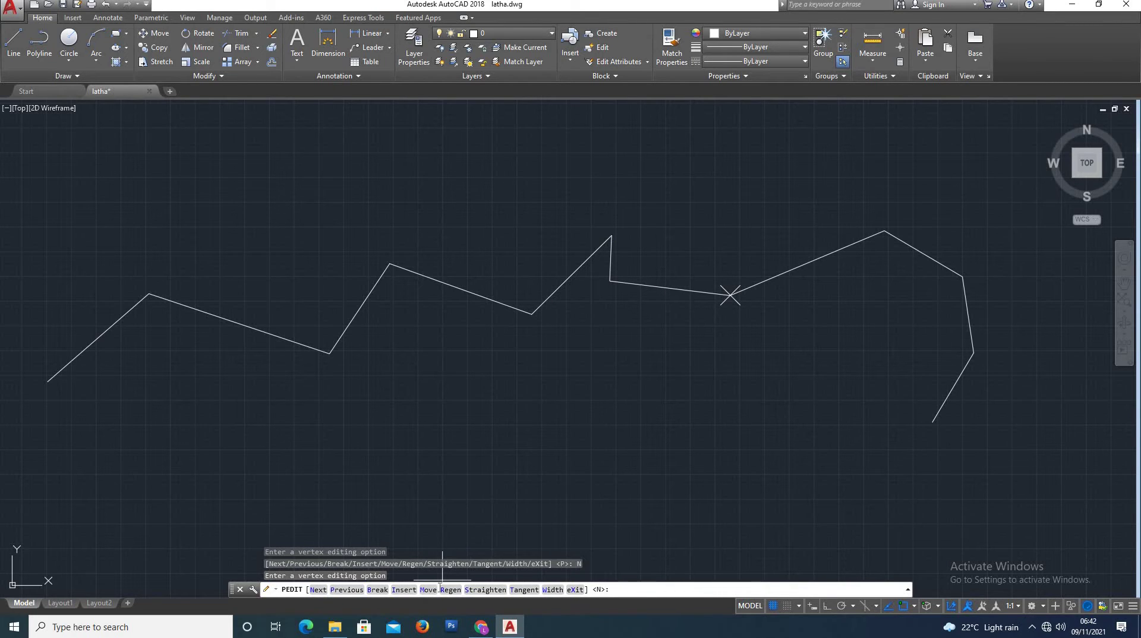
left_click(403, 590)
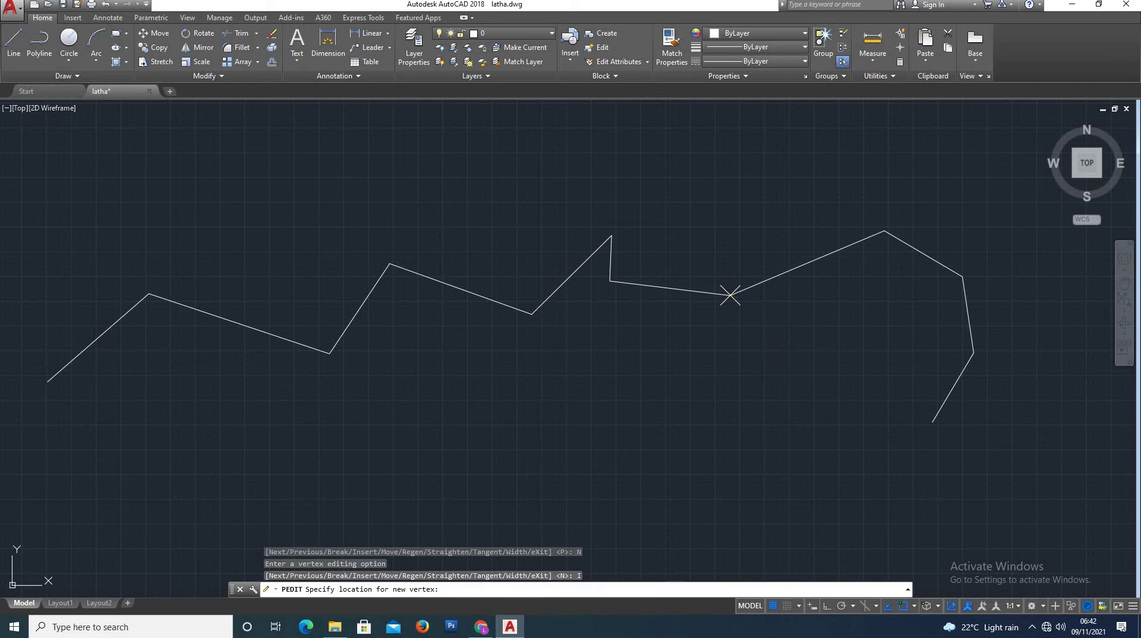
left_click(788, 310)
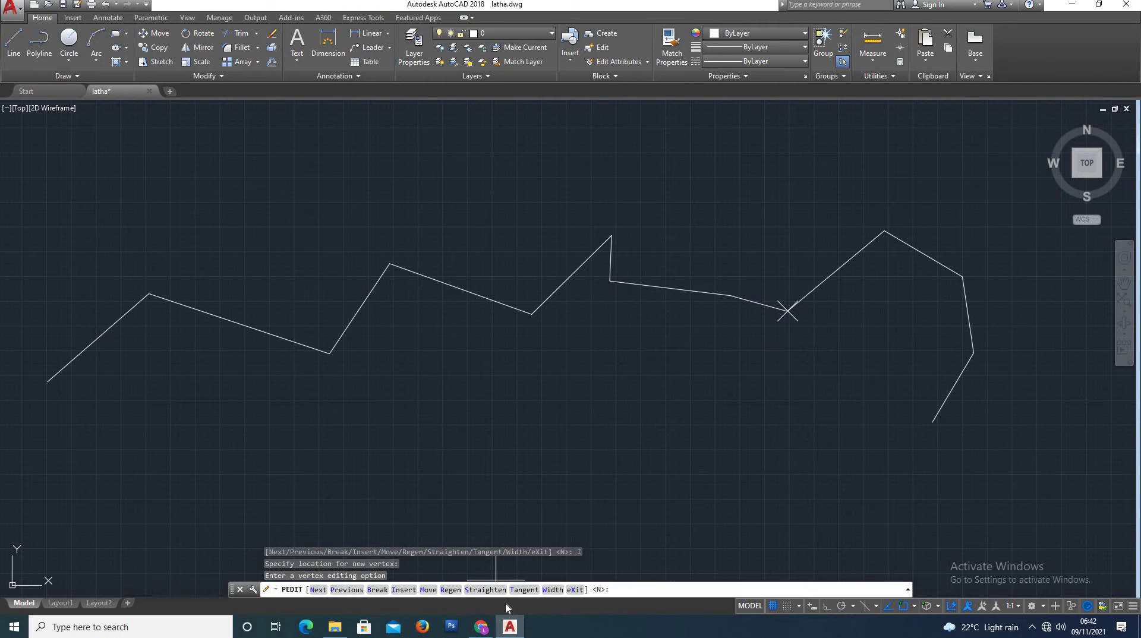
left_click(575, 590)
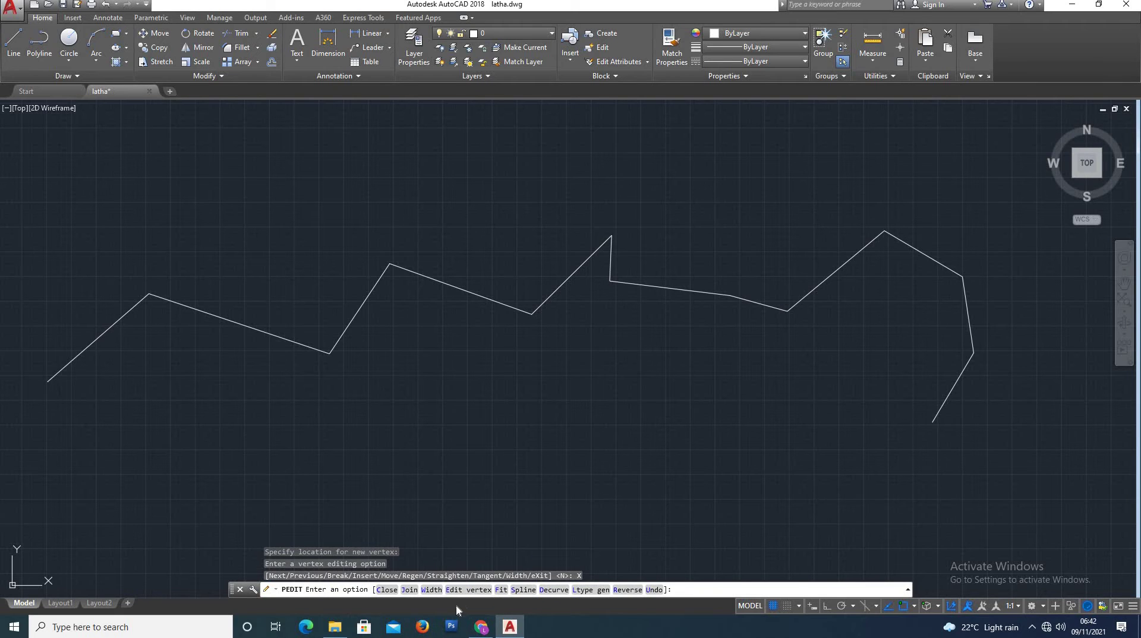
Step: Apply the Fit and Spline curve options to the polyline and reverse its direction
left_click(502, 590)
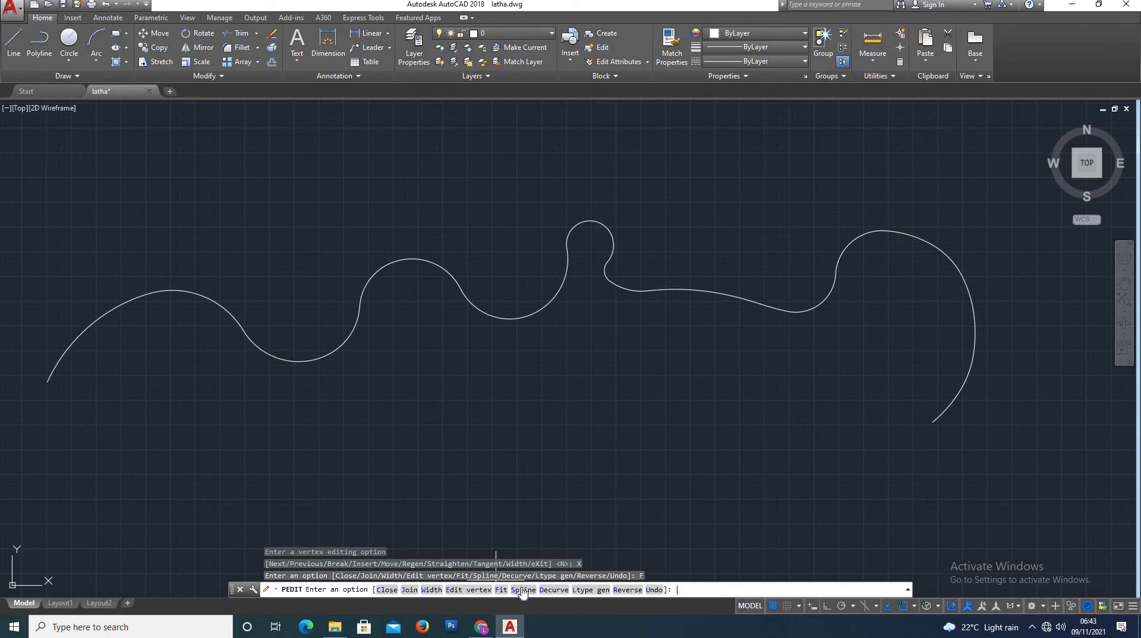
left_click(522, 590)
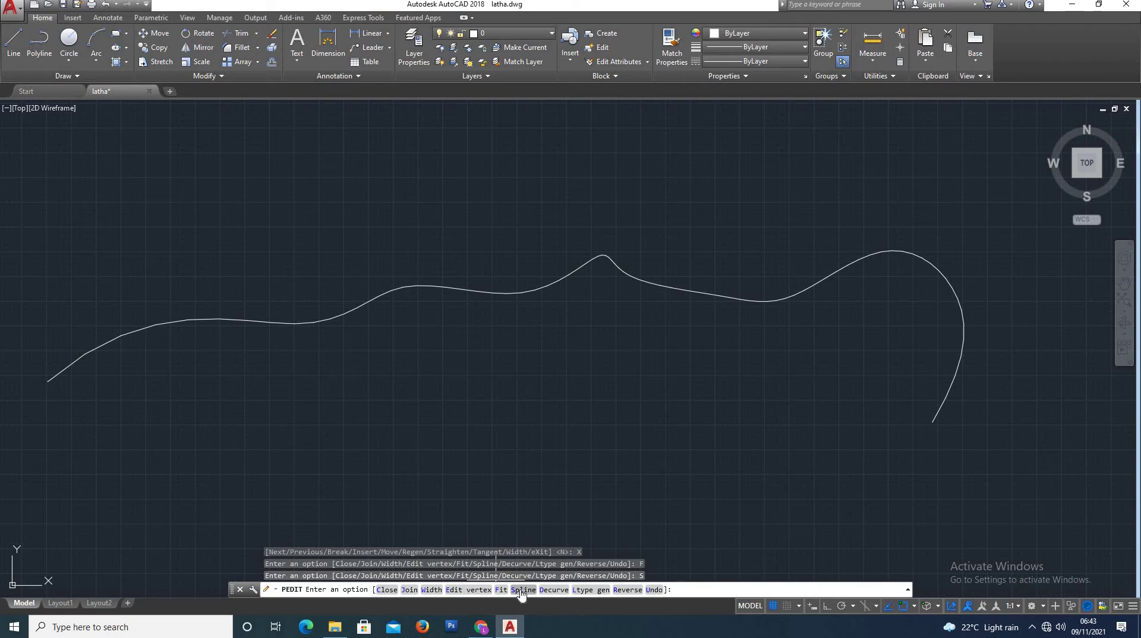
left_click(626, 590)
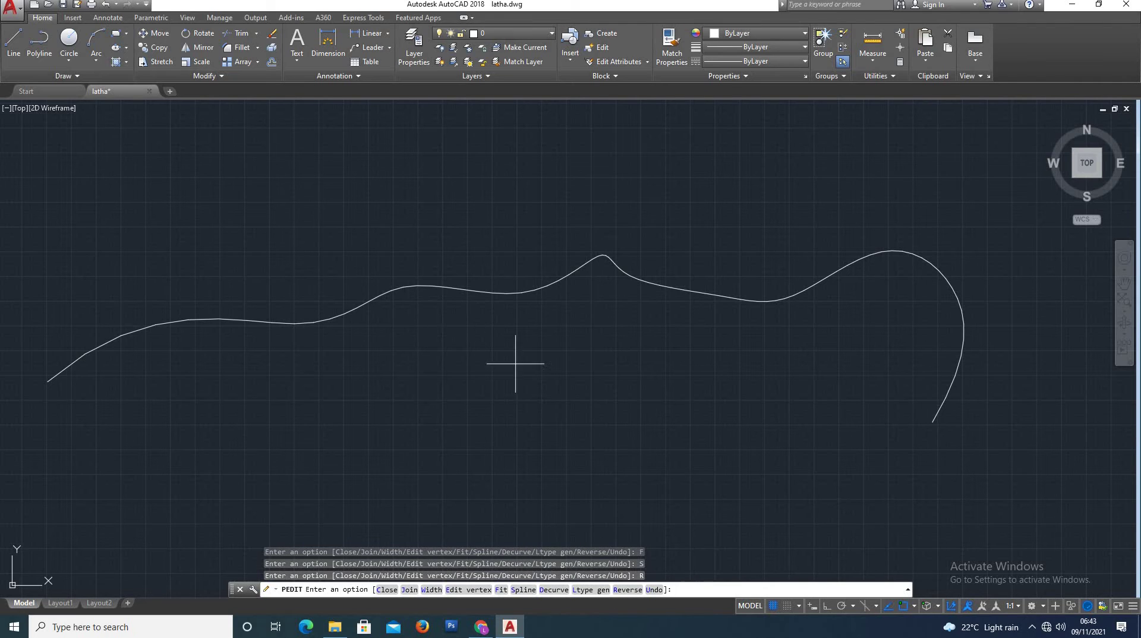
Step: Undo the polyline's reversal, spline and fit curves, and inserted vertices
left_click(652, 590)
left_click(653, 590)
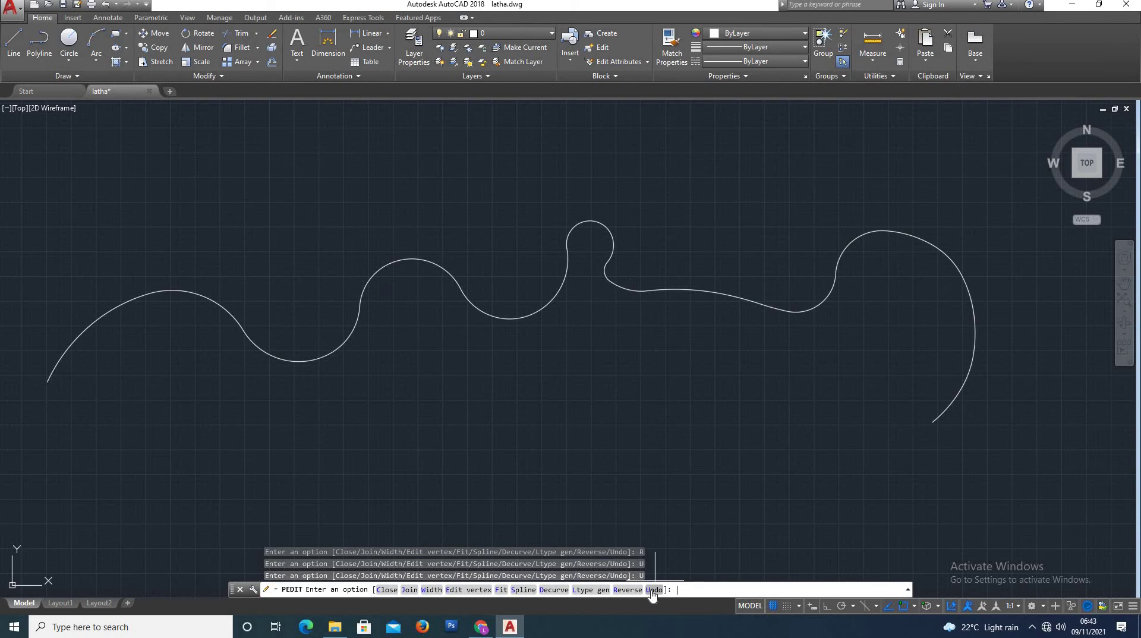
left_click(653, 589)
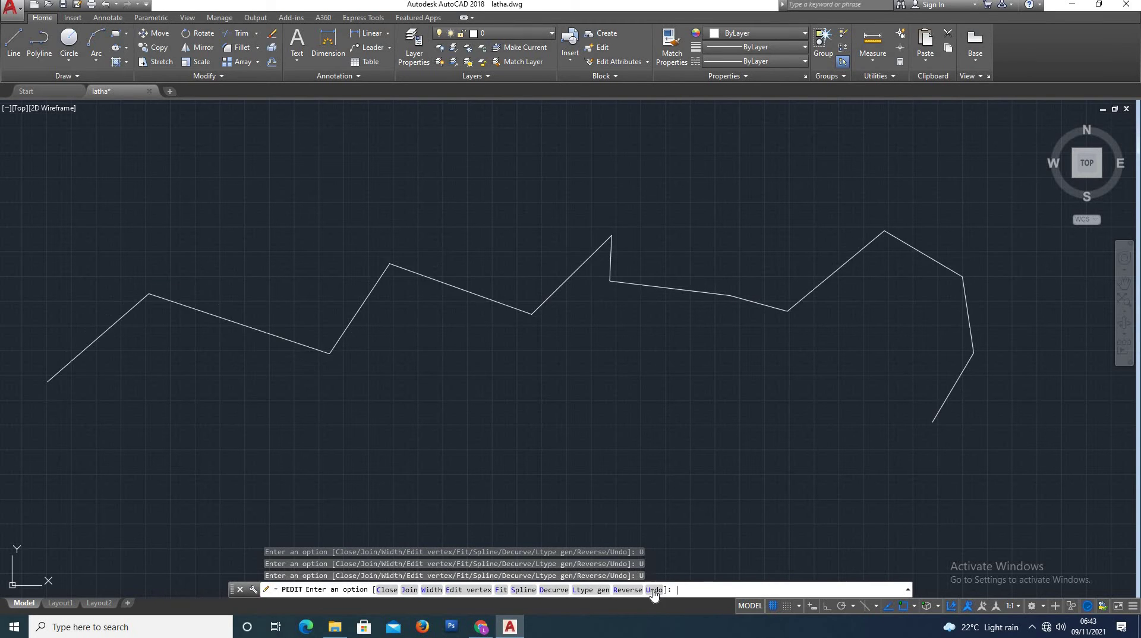
left_click(653, 589)
scroll(453, 460, "down", 3)
scroll(453, 460, "up", 2)
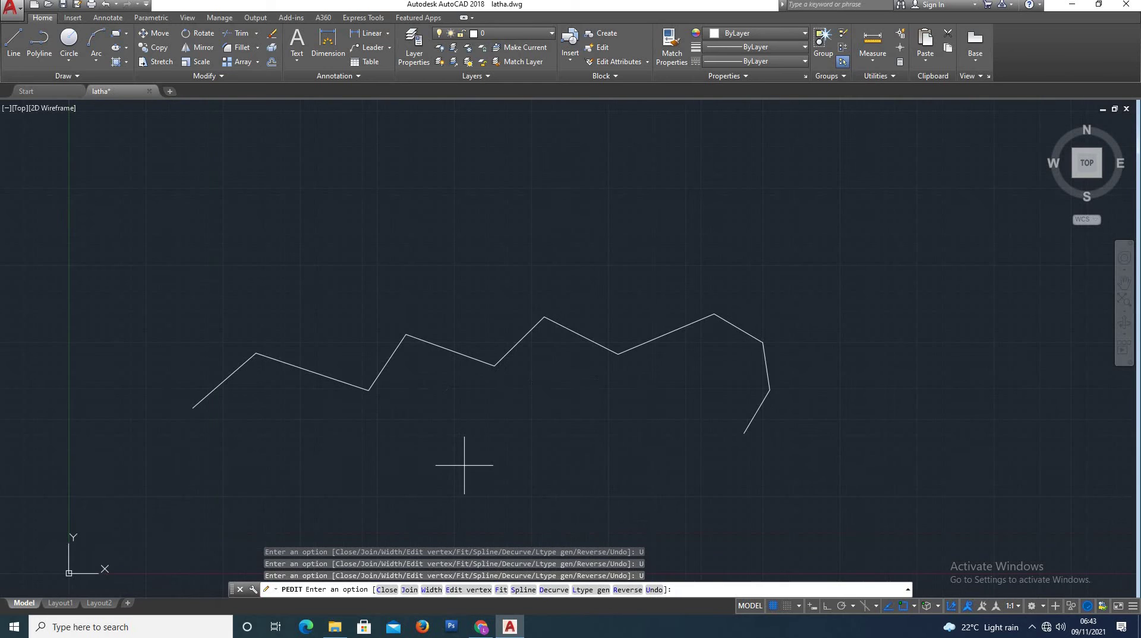
Step: Apply the Spline option to the polyline and undo the edit, leaving PEDIT
type("s")
mouse_move(506, 626)
type("pl")
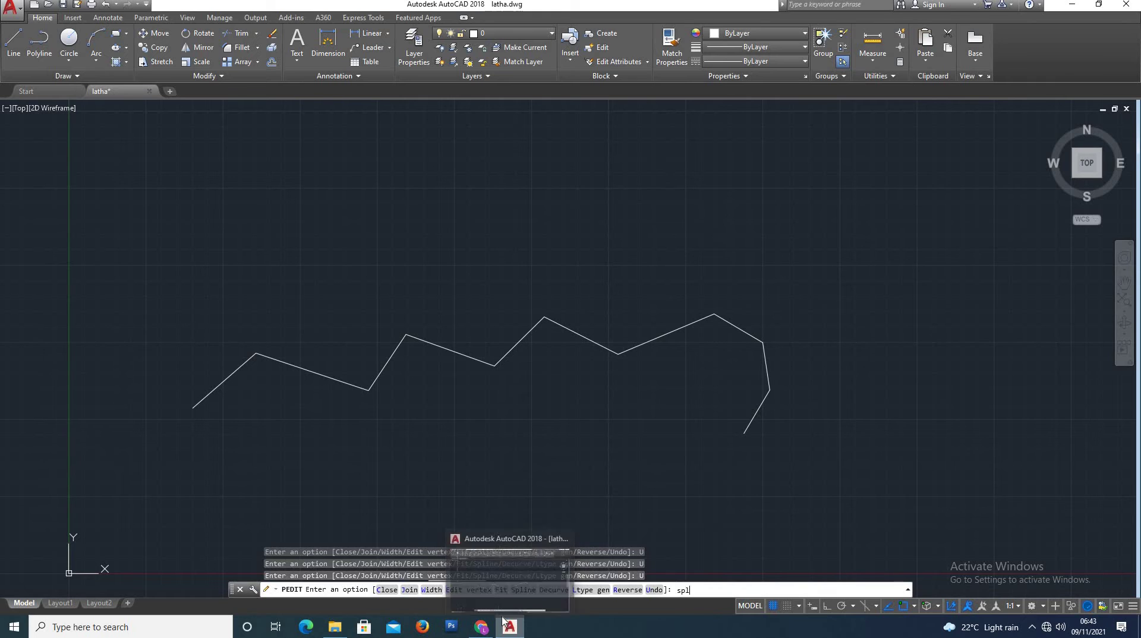
key("Return")
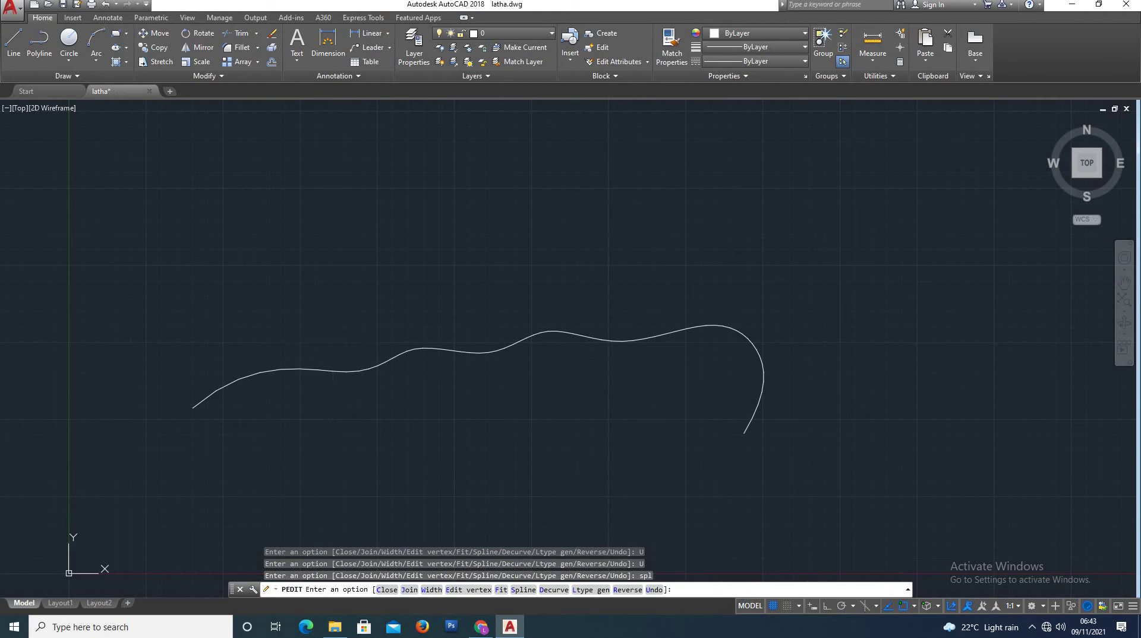
key("ctrl+z")
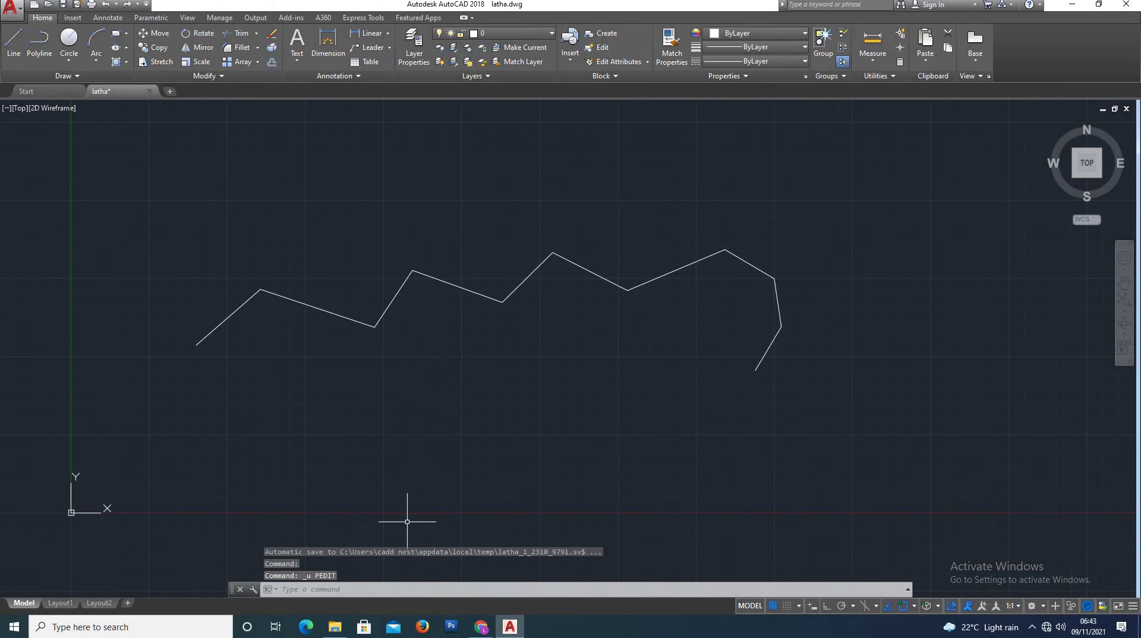
type("spl")
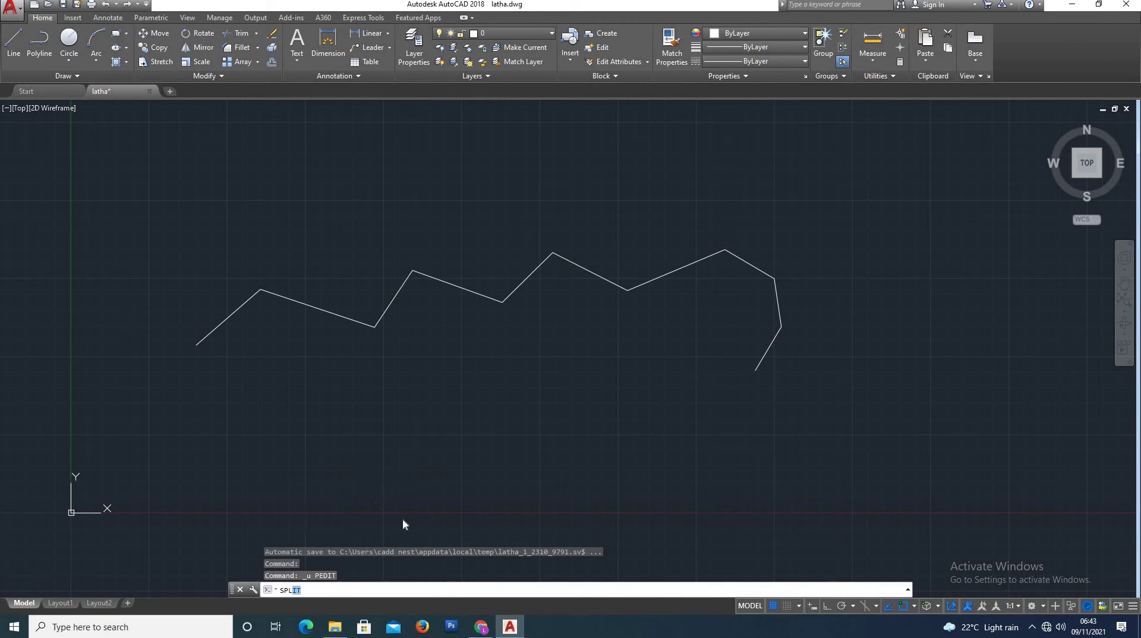
key("Return")
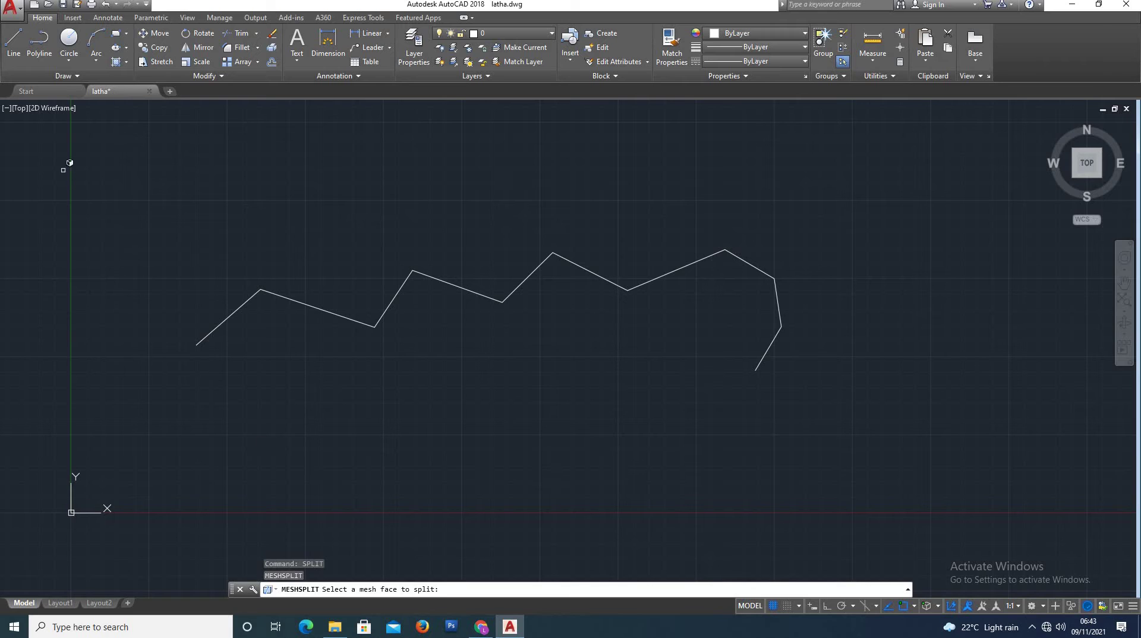
key("Escape")
Step: Draw an open wavy spline below the polyline through twelve fit points, with five crests and its end curling downward
type("spl")
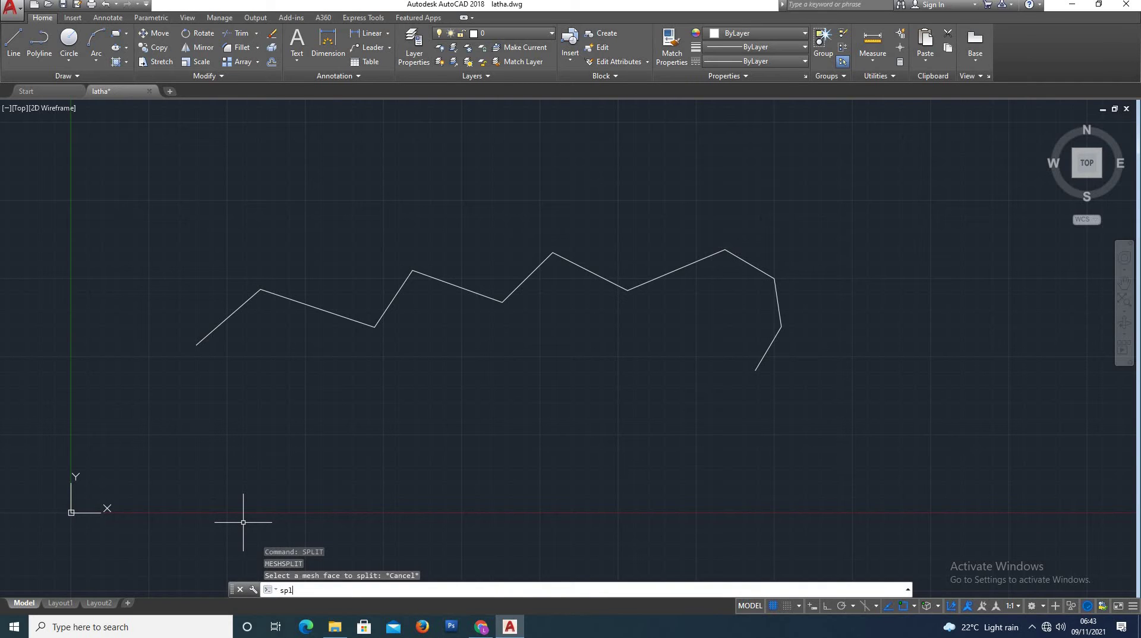
key("Down")
key("Return")
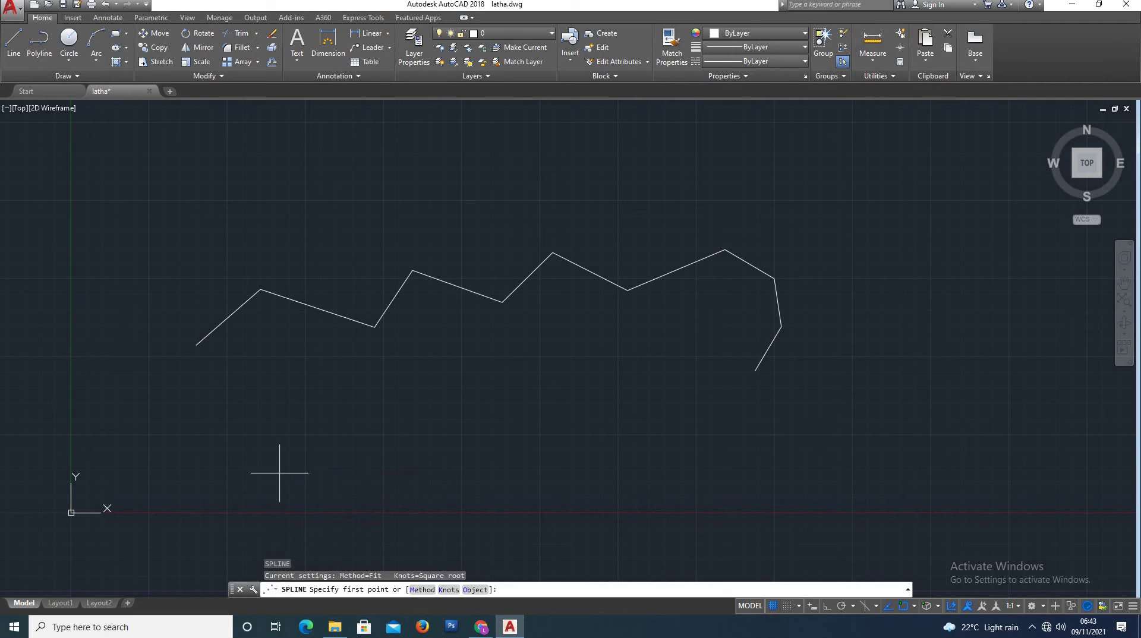
left_click(275, 468)
left_click(342, 435)
left_click(416, 452)
left_click(455, 410)
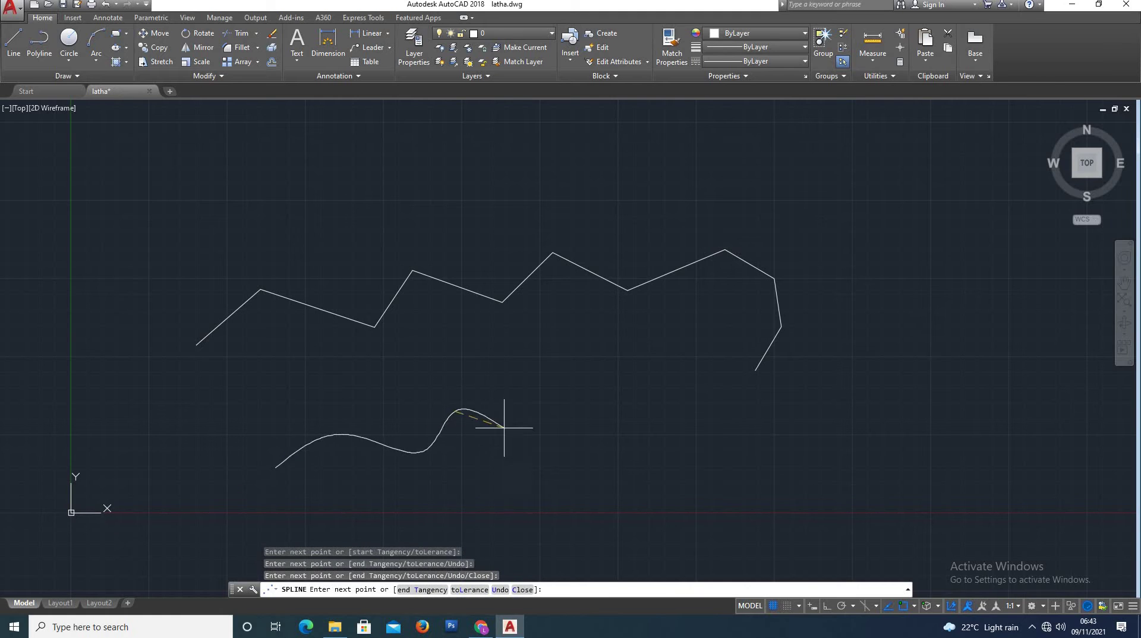
left_click(517, 436)
left_click(580, 399)
left_click(639, 425)
left_click(685, 391)
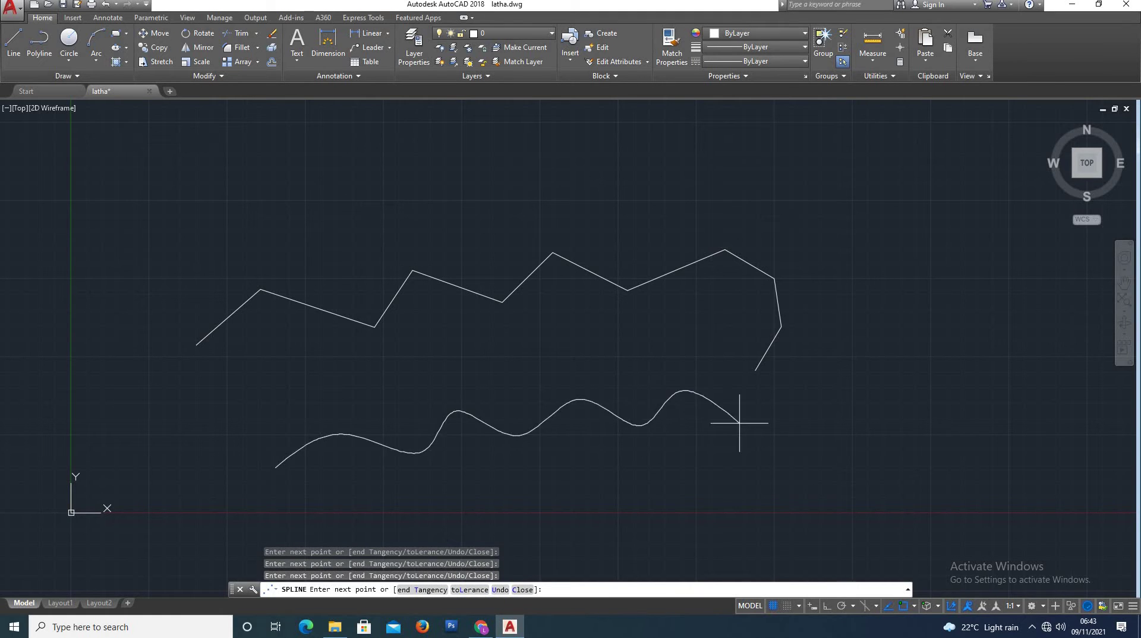
left_click(739, 423)
left_click(795, 393)
left_click(816, 456)
key("Return")
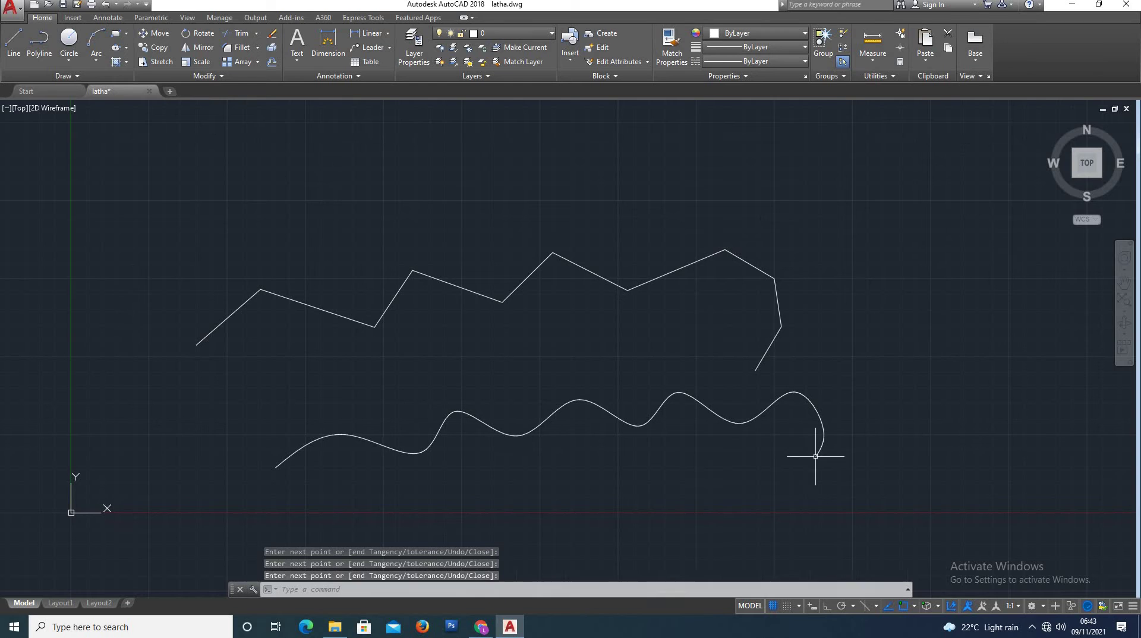
Step: Edit the wavy spline with SPLINEDIT, closing it and opening it again
scroll(479, 481, "down", 1)
scroll(570, 496, "up", 1)
type("s")
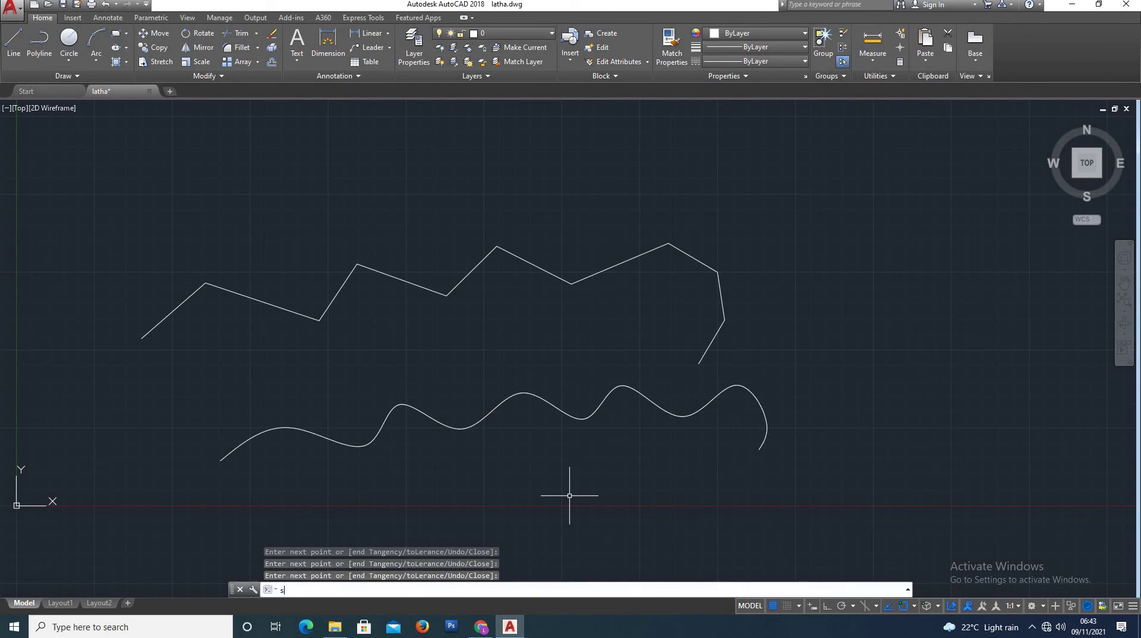
type("pline")
key("Return")
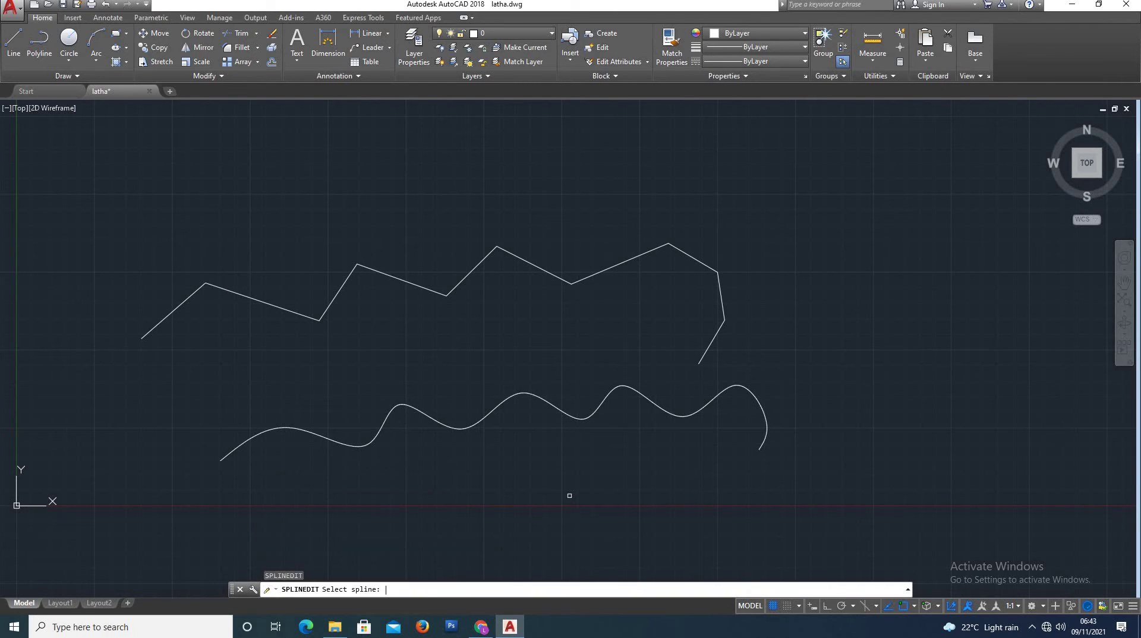
left_click(429, 421)
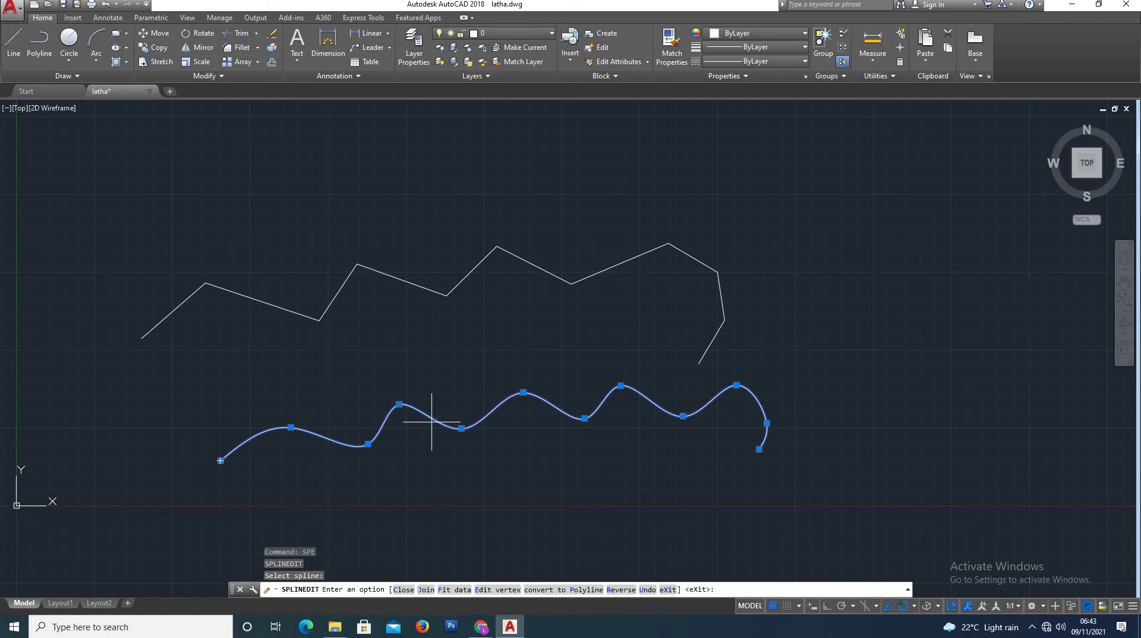
left_click(404, 590)
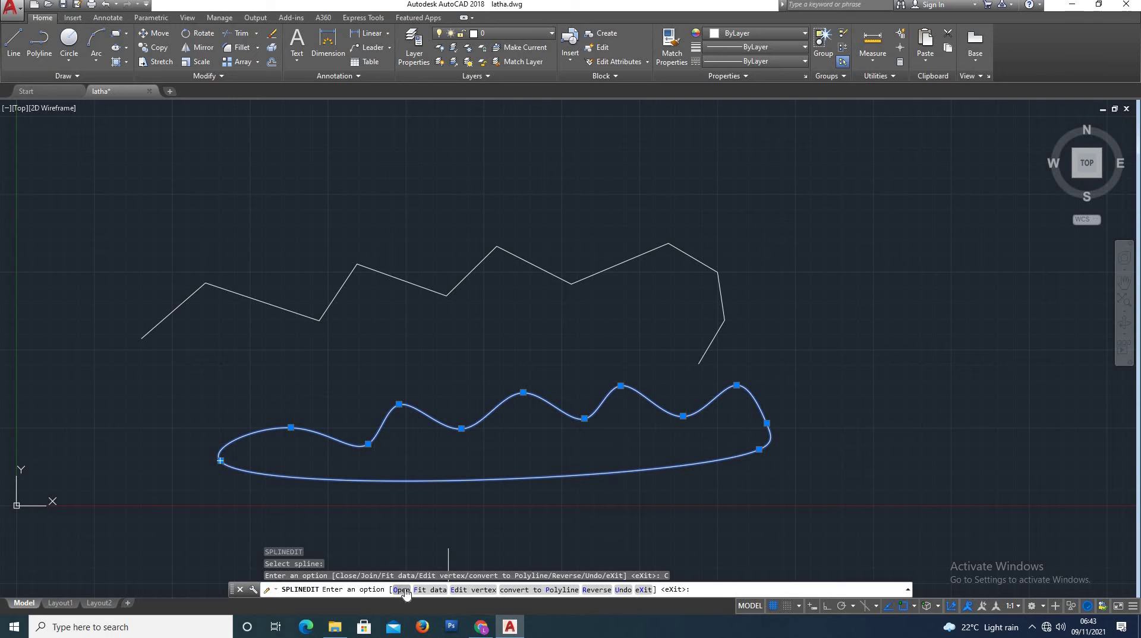
left_click(402, 589)
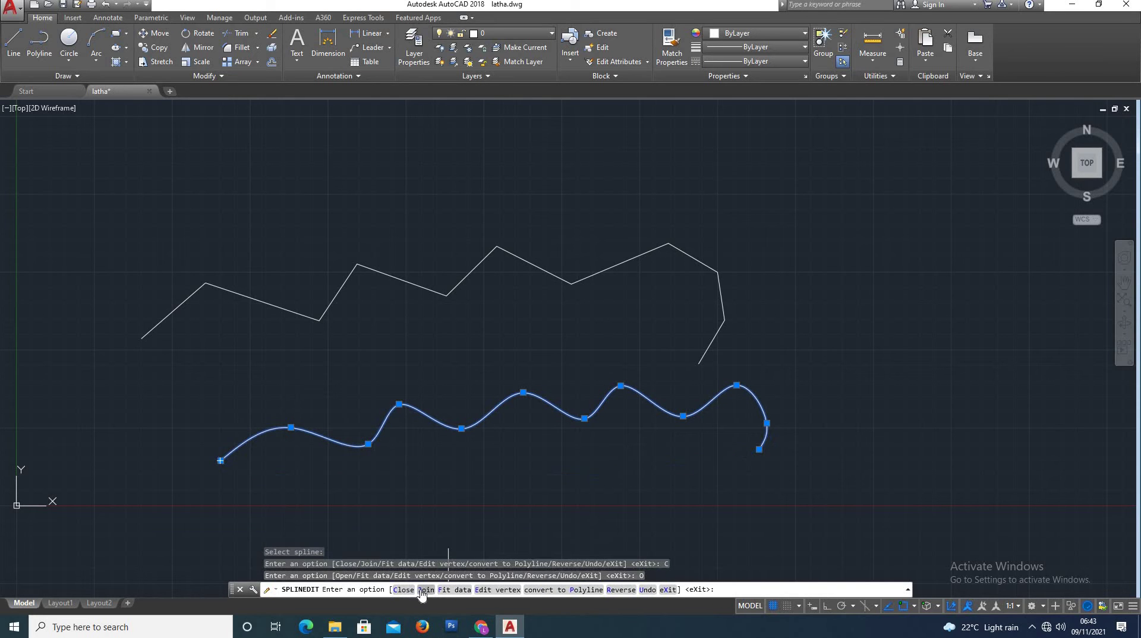
Step: Try to join the spline with itself as the open curve, and enter and exit its fit data options
left_click(425, 590)
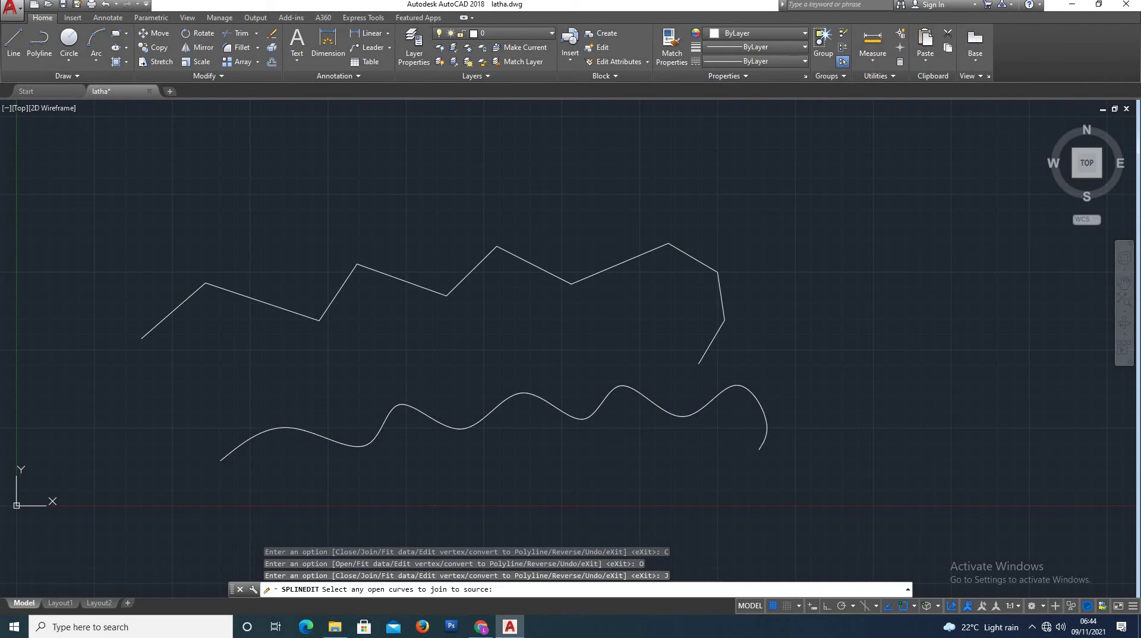
left_click(368, 444)
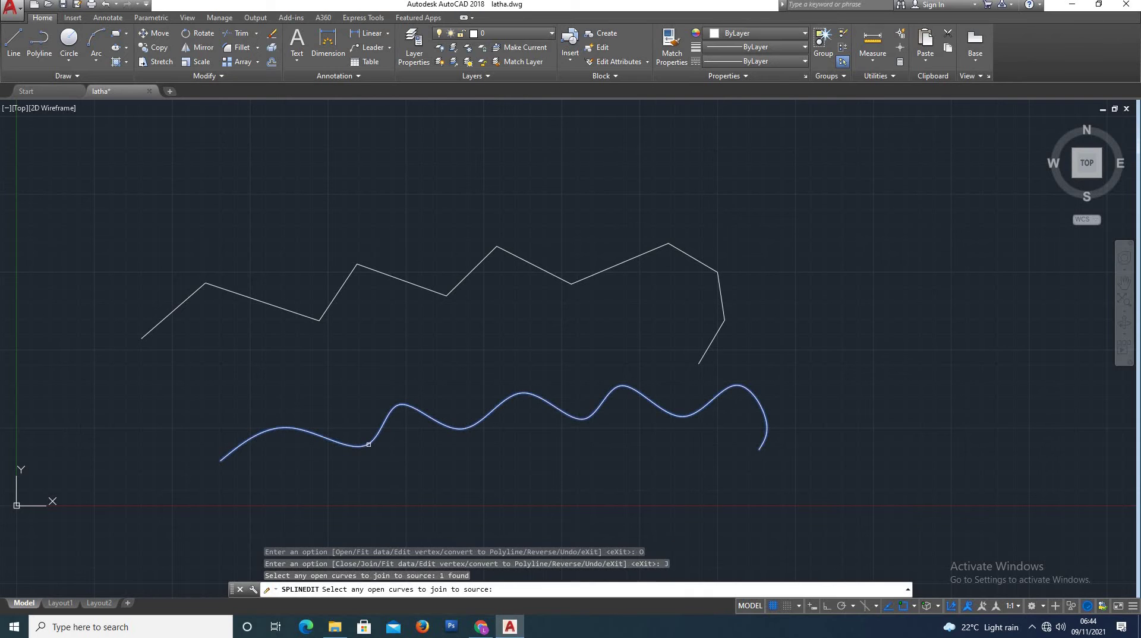
key("Return")
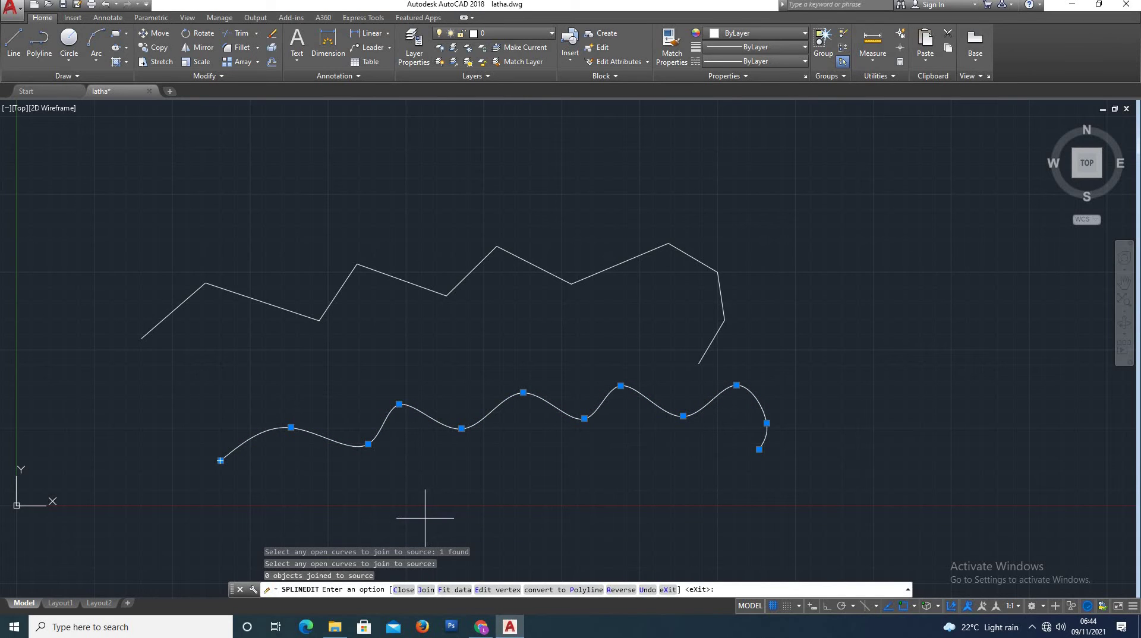
left_click(452, 590)
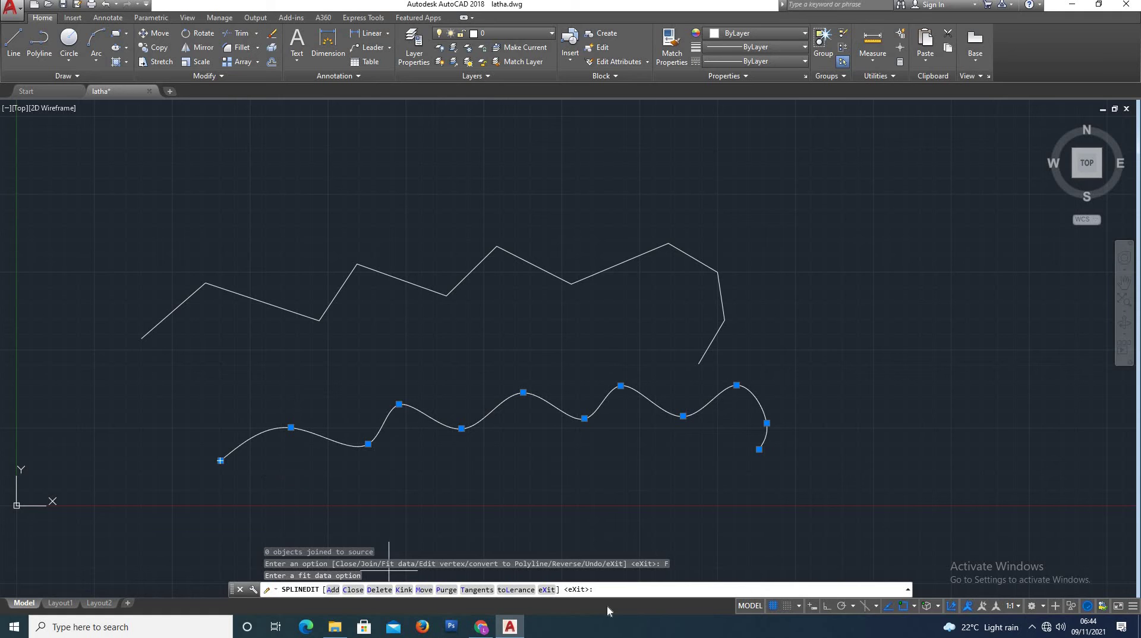
left_click(545, 589)
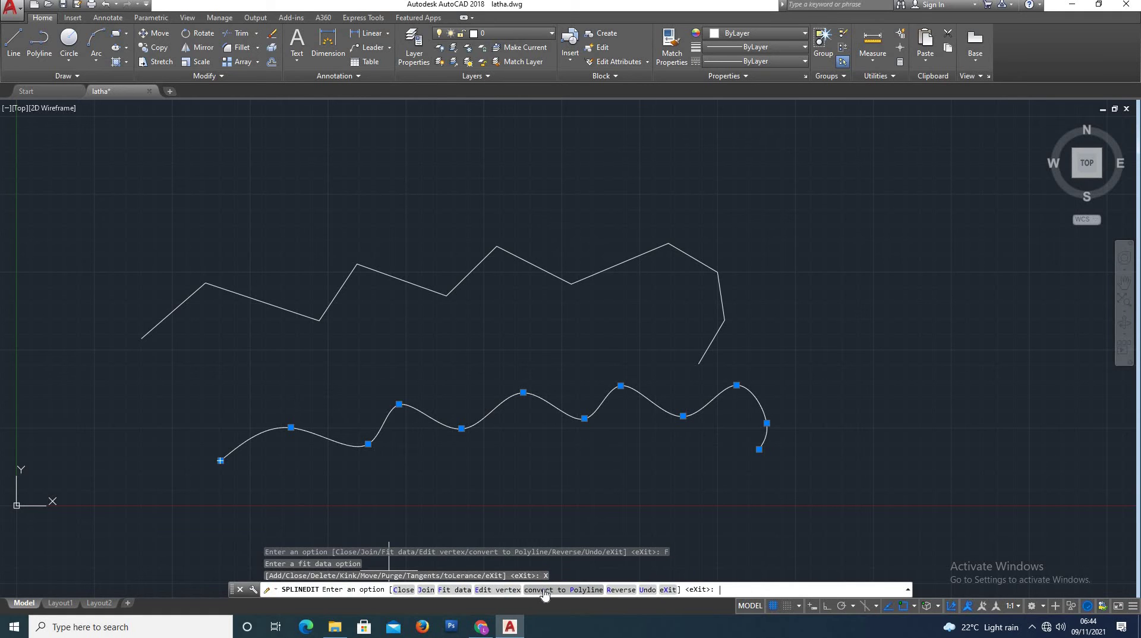
Step: In vertex editing, move the spline's starting control vertex just below its second one, and step through the next two vertices
left_click(497, 589)
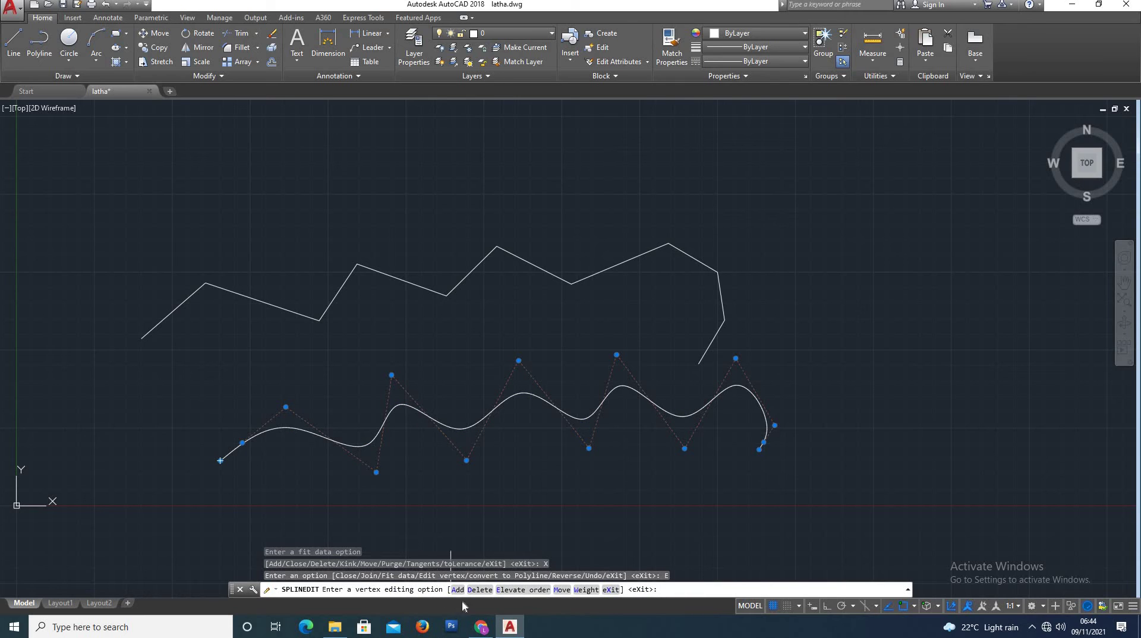
left_click(561, 590)
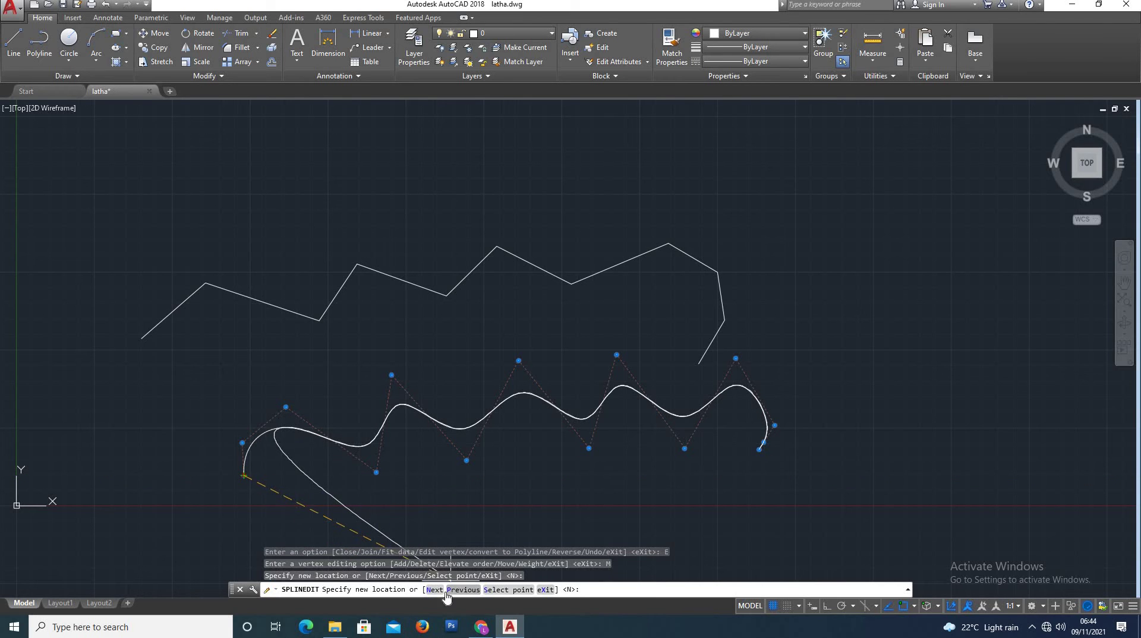
left_click(435, 595)
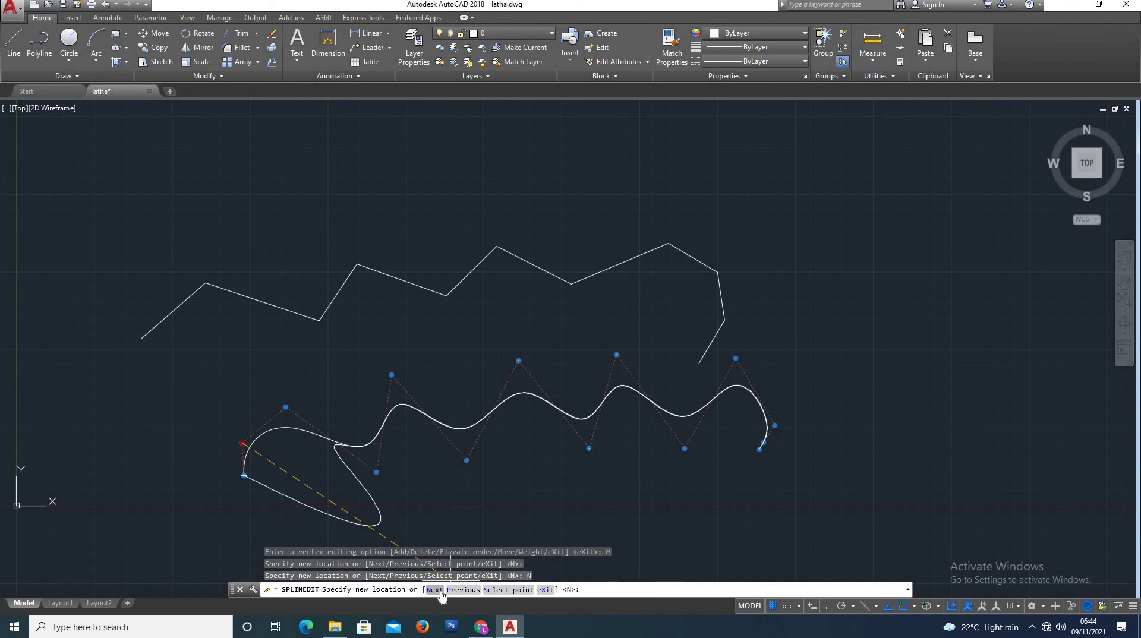
left_click(434, 591)
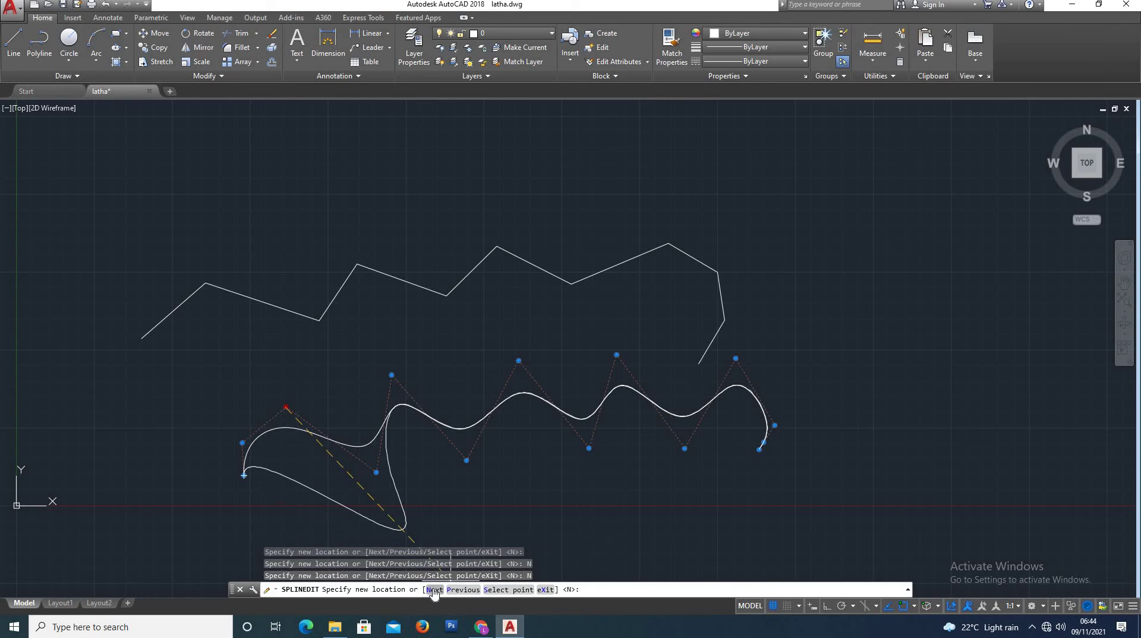
left_click(544, 591)
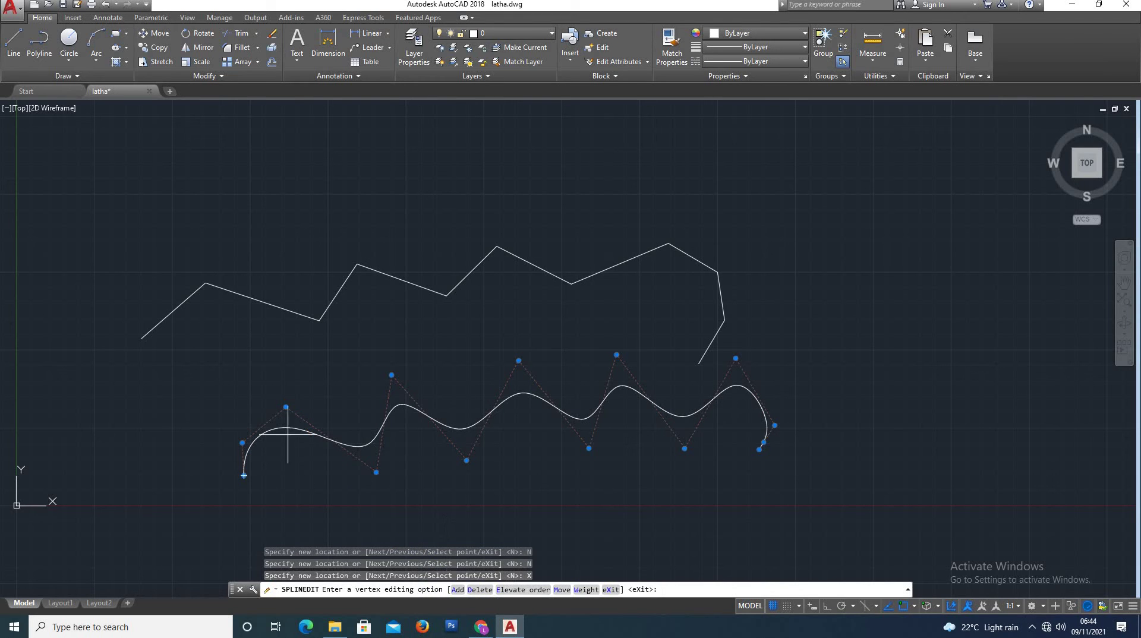
Step: Move the spline's starting control vertex straight down to the X axis and exit vertex editing
left_click(560, 590)
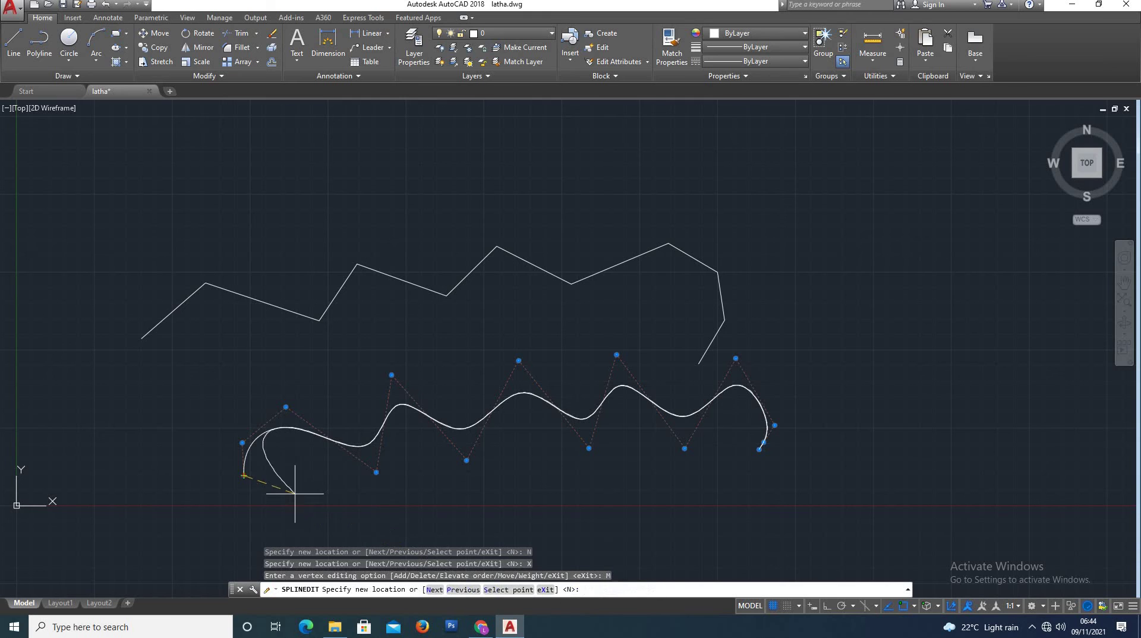
left_click(243, 504)
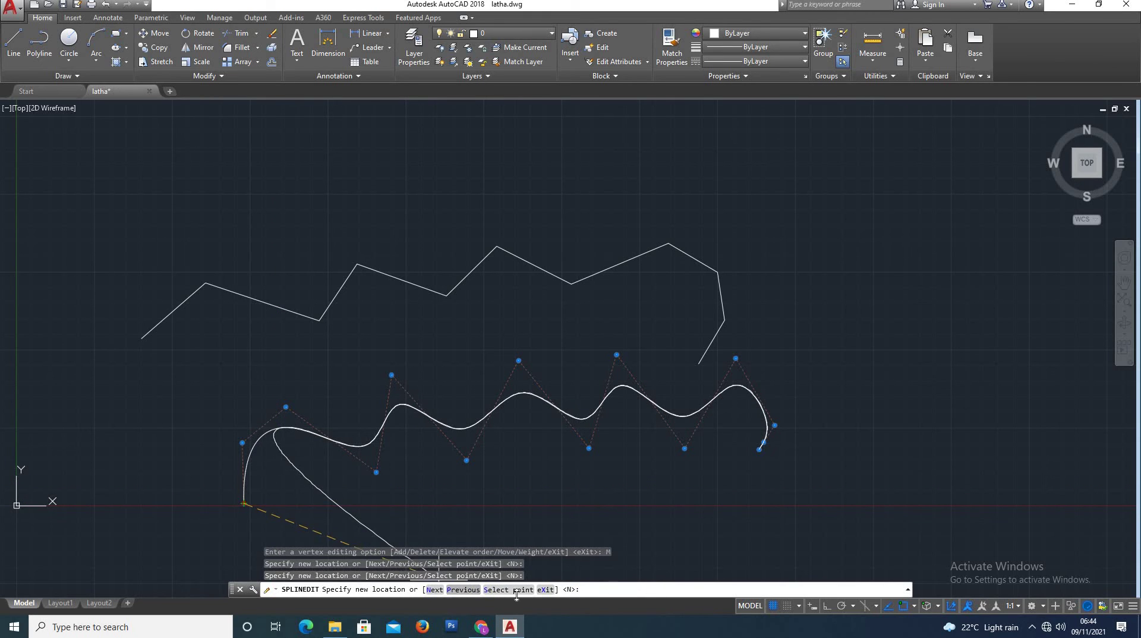
left_click(547, 592)
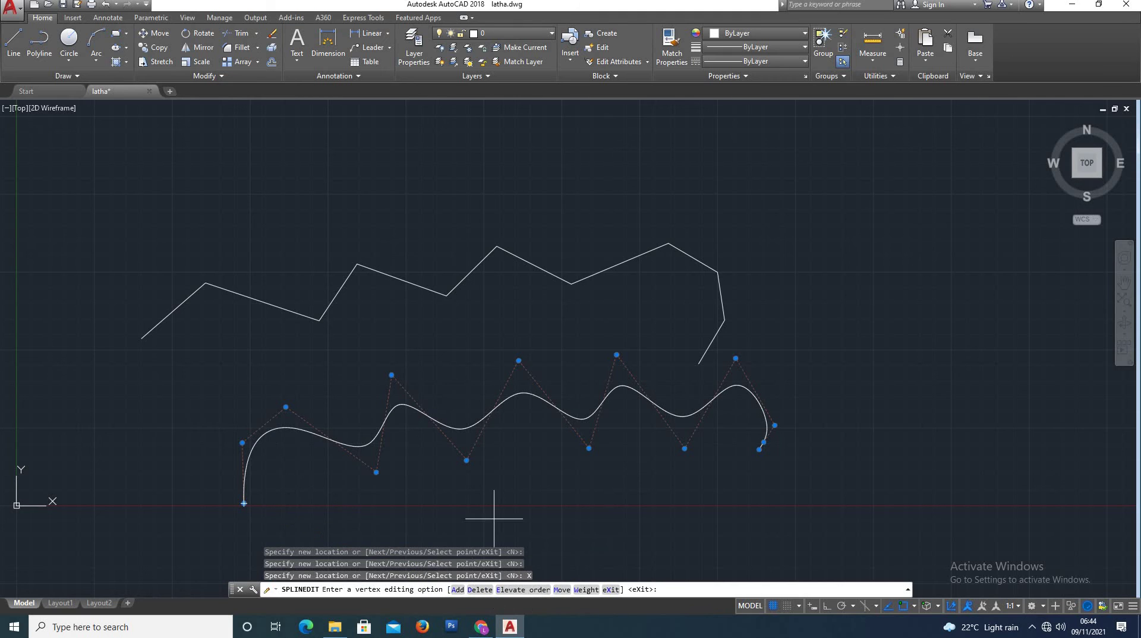
scroll(510, 481, "down", 2)
left_click(611, 590)
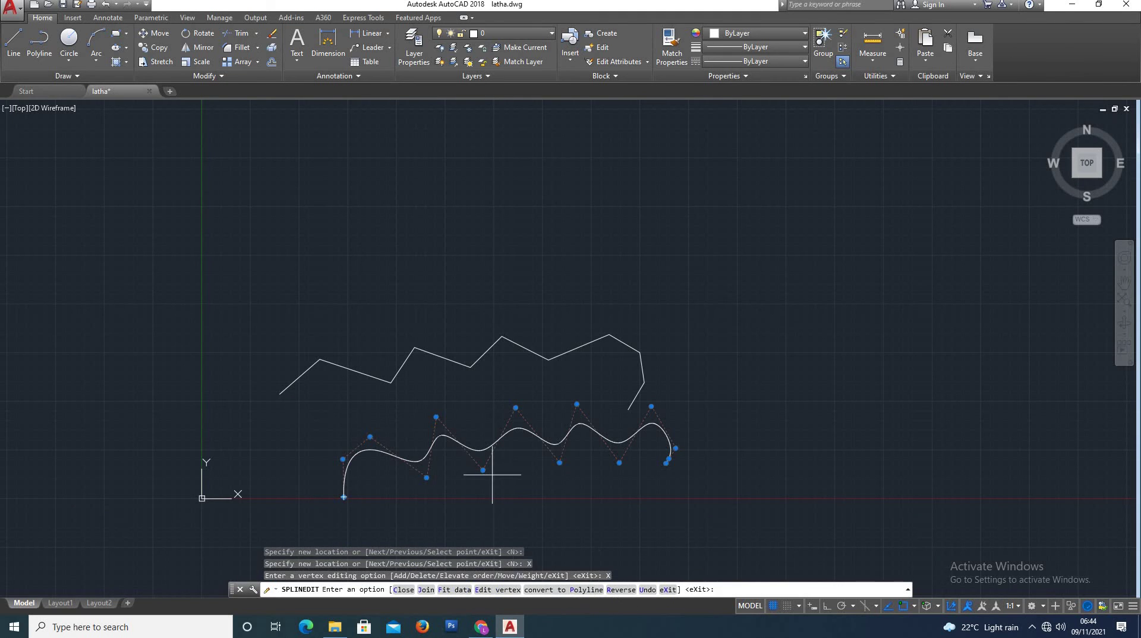
Step: Convert the spline to a polyline with a precision of 2
scroll(492, 471, "down", 3)
scroll(591, 374, "up", 4)
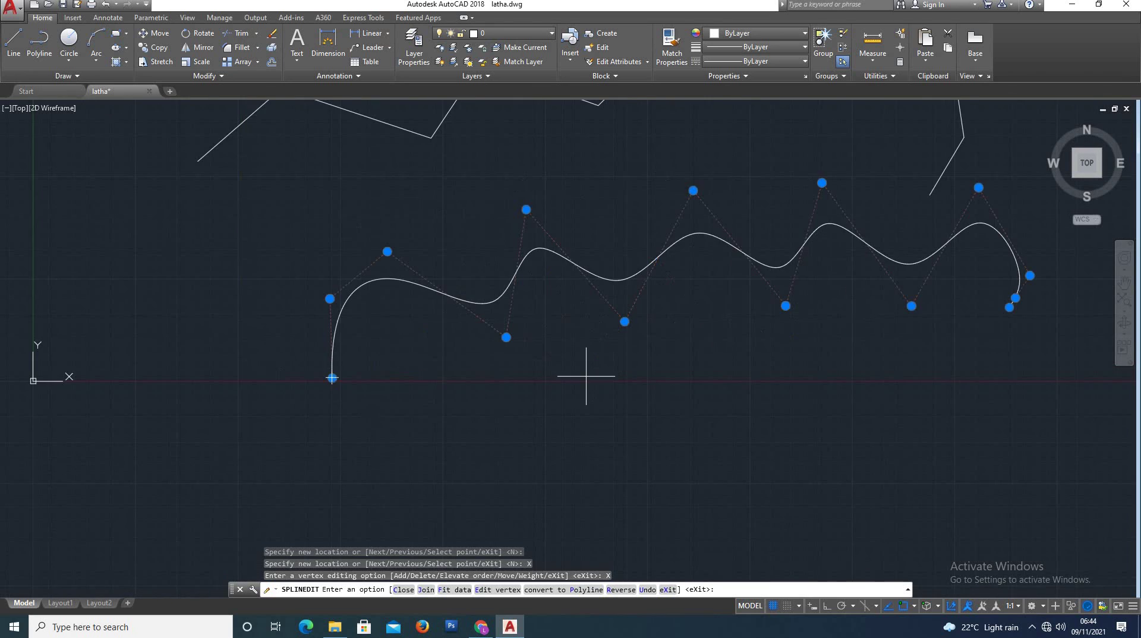
scroll(522, 446, "down", 4)
scroll(653, 424, "up", 2)
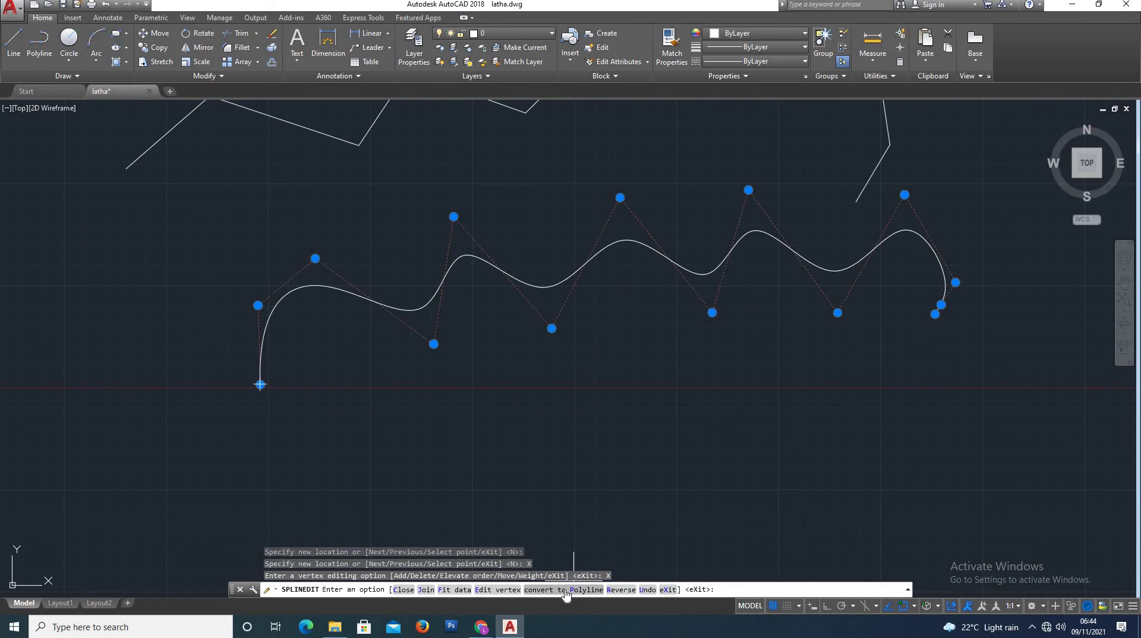
type("p")
key("Return")
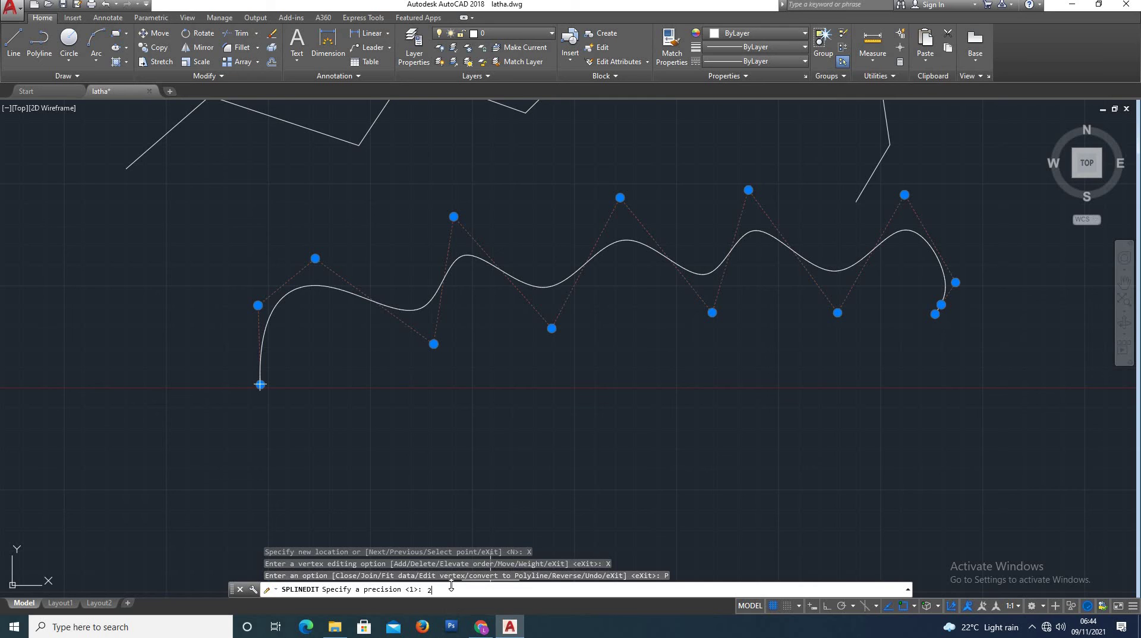
type("2")
key("Return")
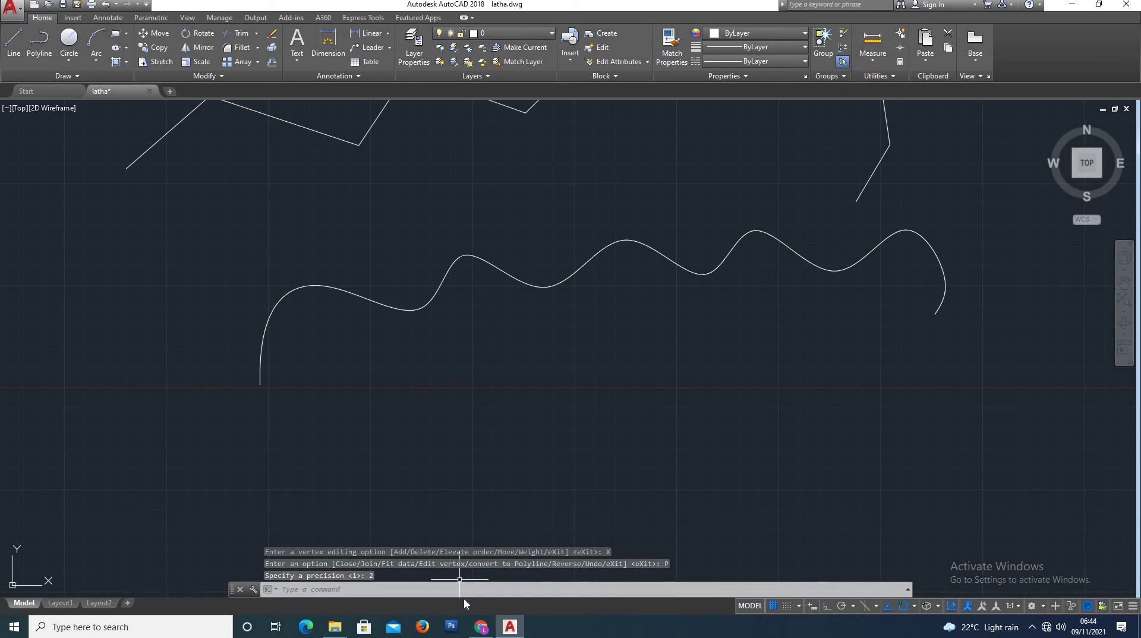
Step: Open the spelling checker with the SPELL command
type("SPE")
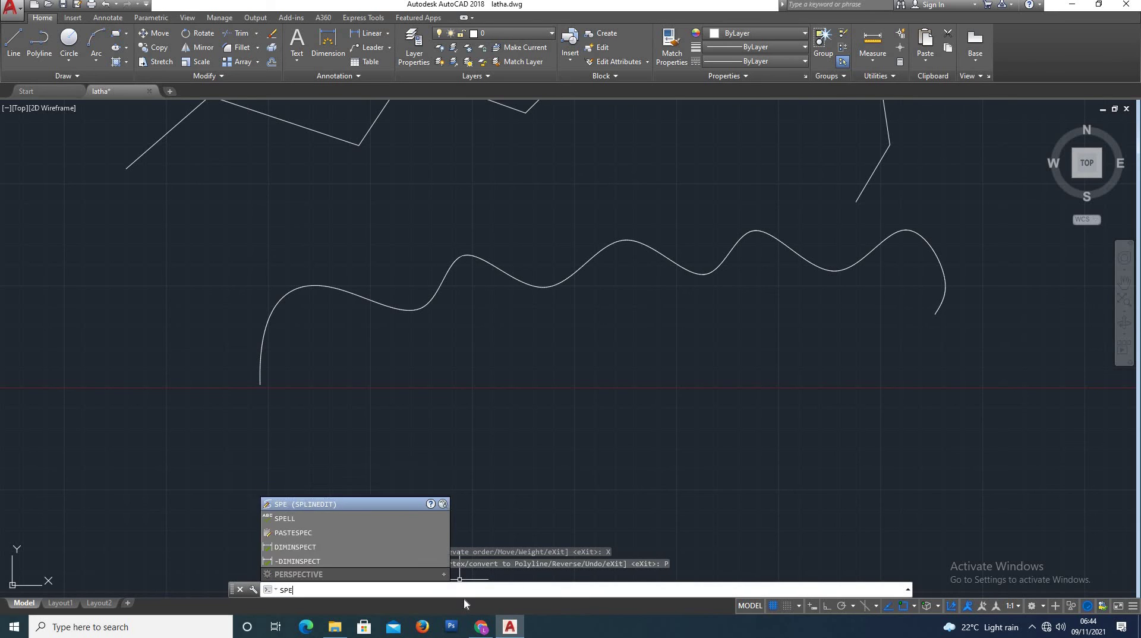
type("LL")
key("Return")
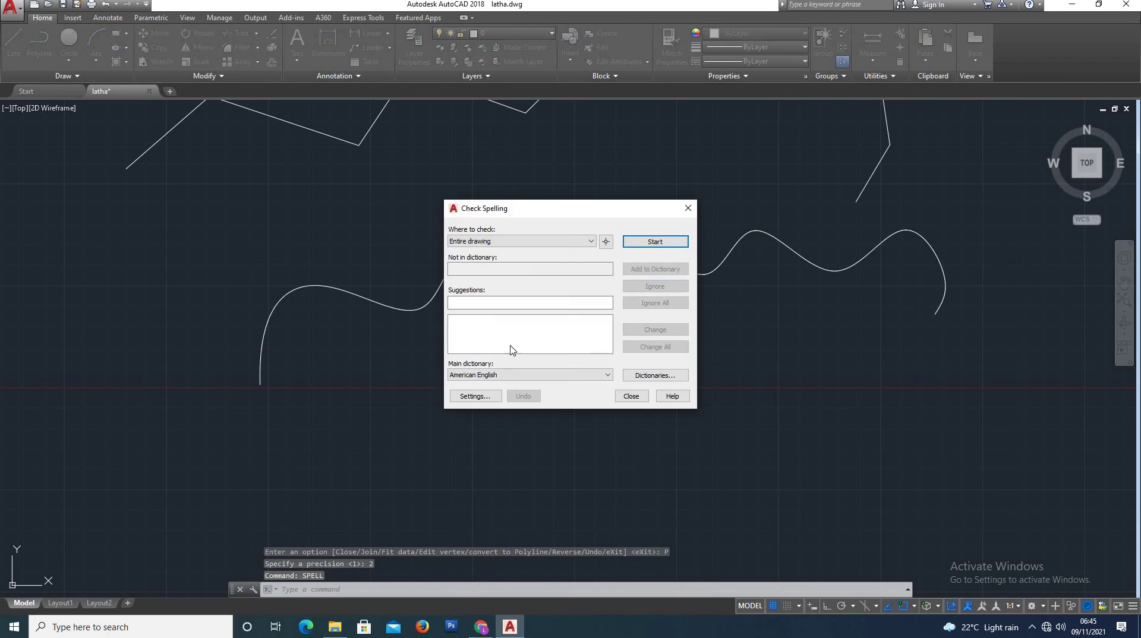
Step: Close the spelling checker and try to select the converted wavy curve for editing with SPLINEDIT
key("Escape")
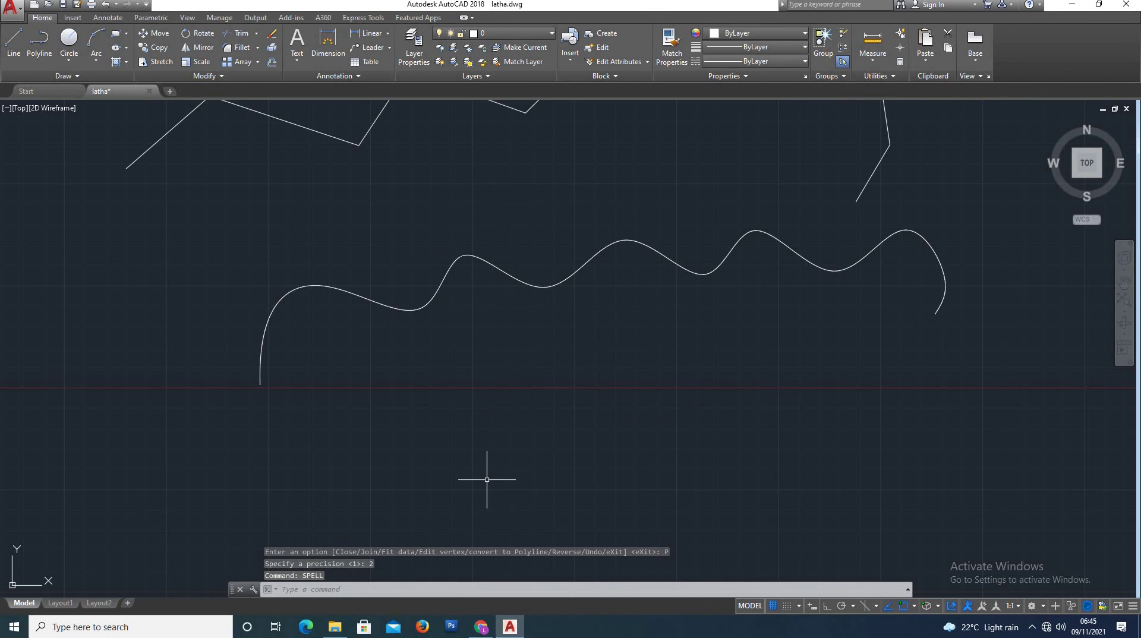
type("spe")
key("Return")
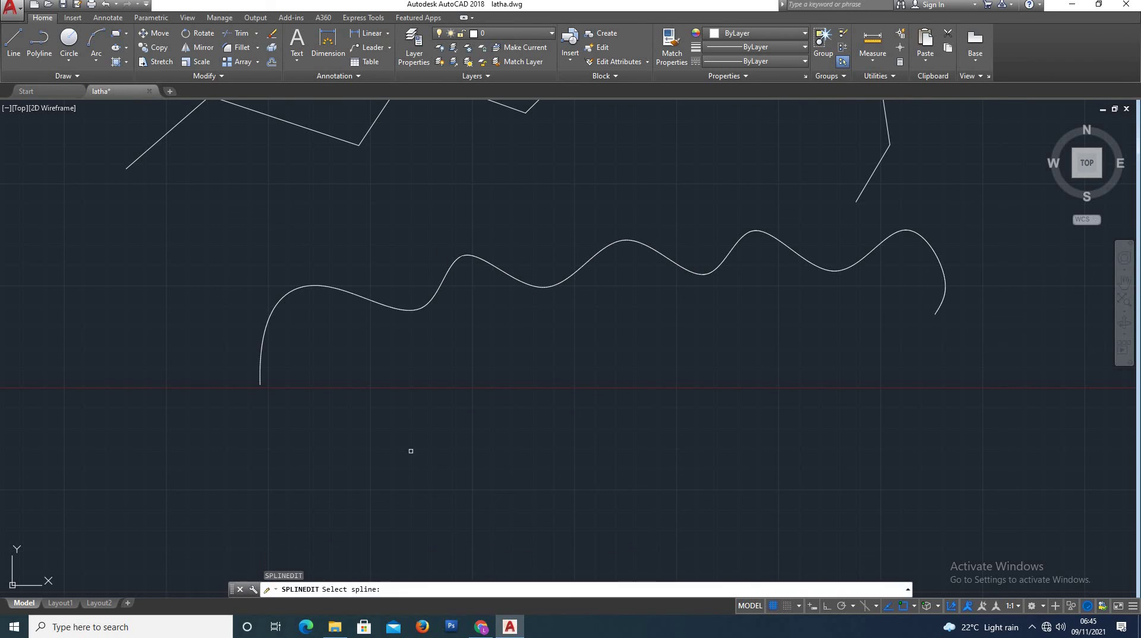
left_click(395, 305)
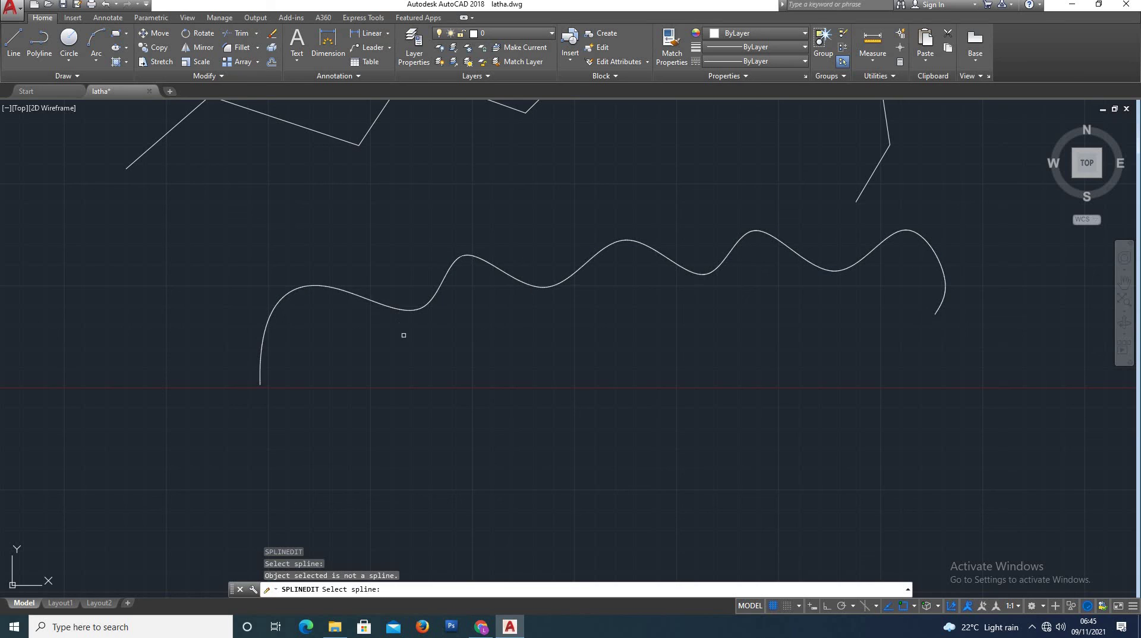
left_click(412, 309)
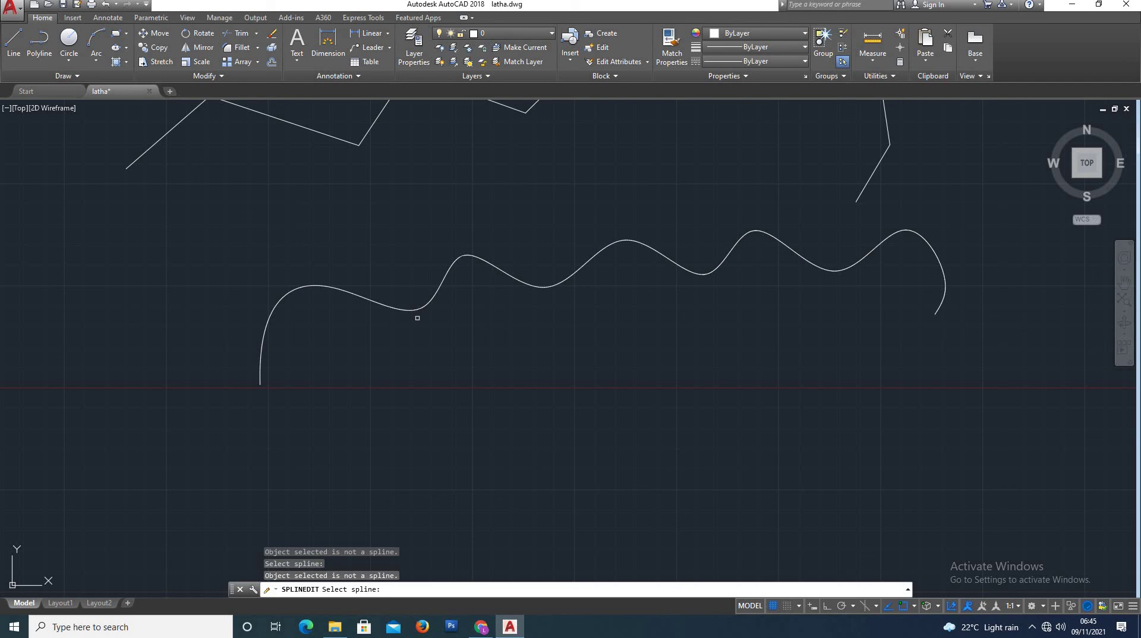
scroll(394, 454, "down", 2)
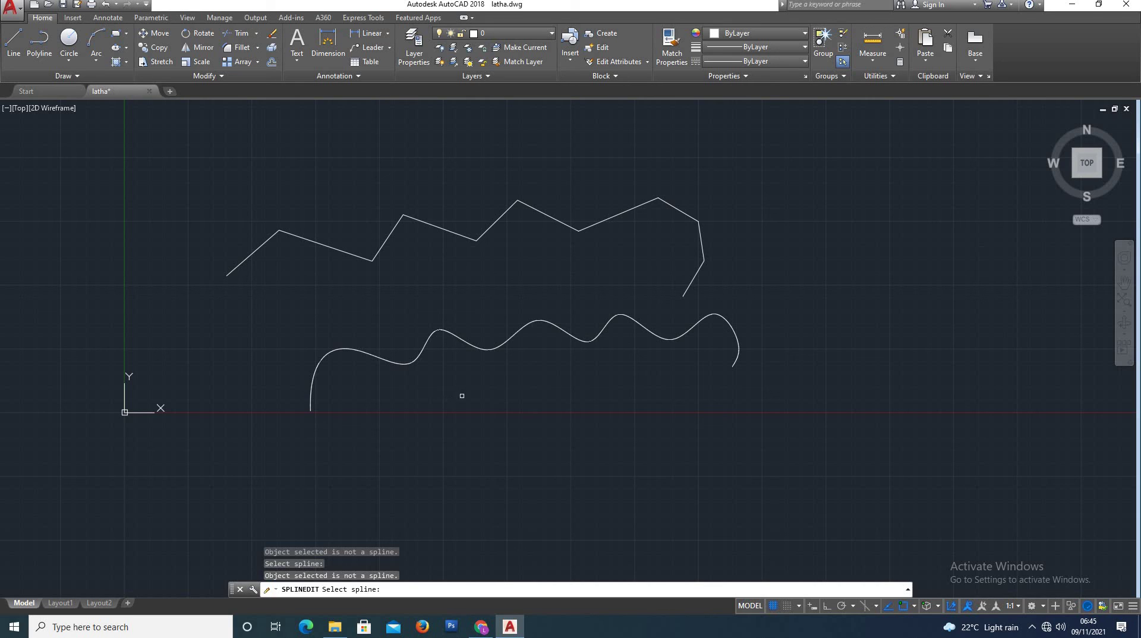
scroll(417, 376, "up", 2)
scroll(395, 387, "down", 2)
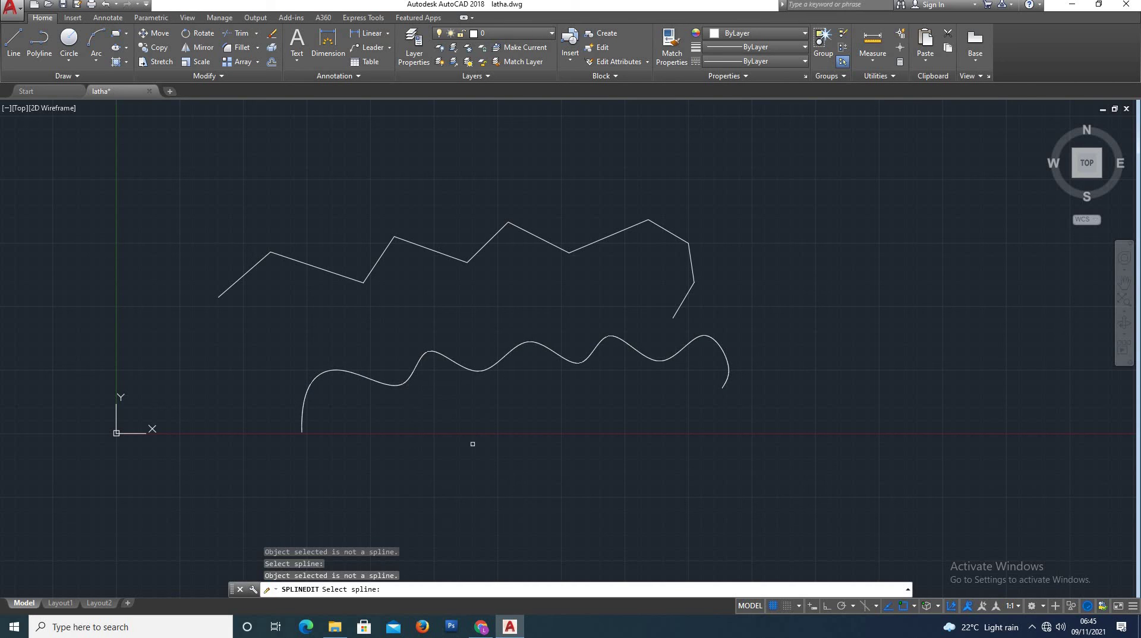
key("Return")
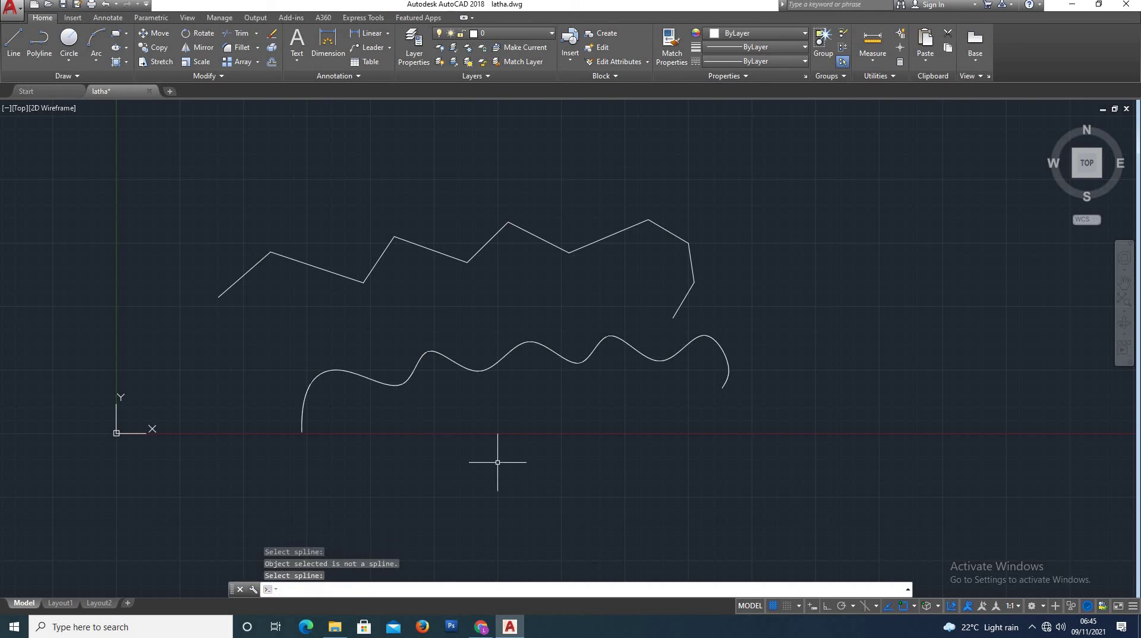